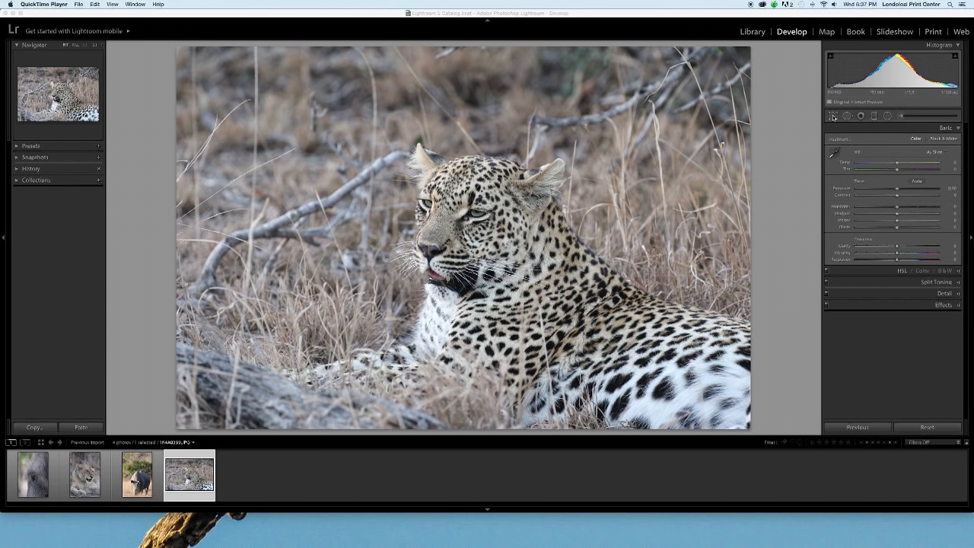
Crop the leopard photo at its original aspect ratio, trimming the surroundings and placing the leopard's head by the rule of thirds
left_click(833, 117)
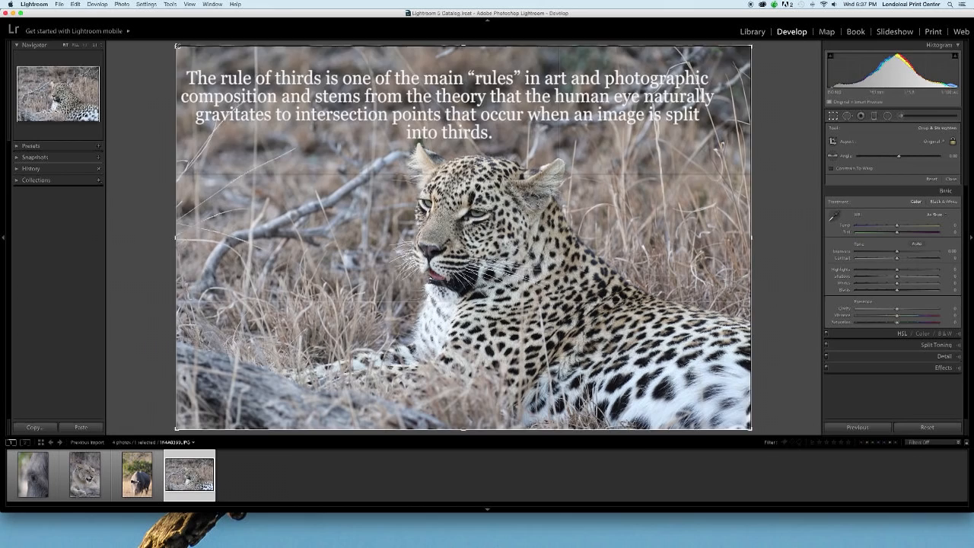
left_click_drag(178, 46, 217, 74)
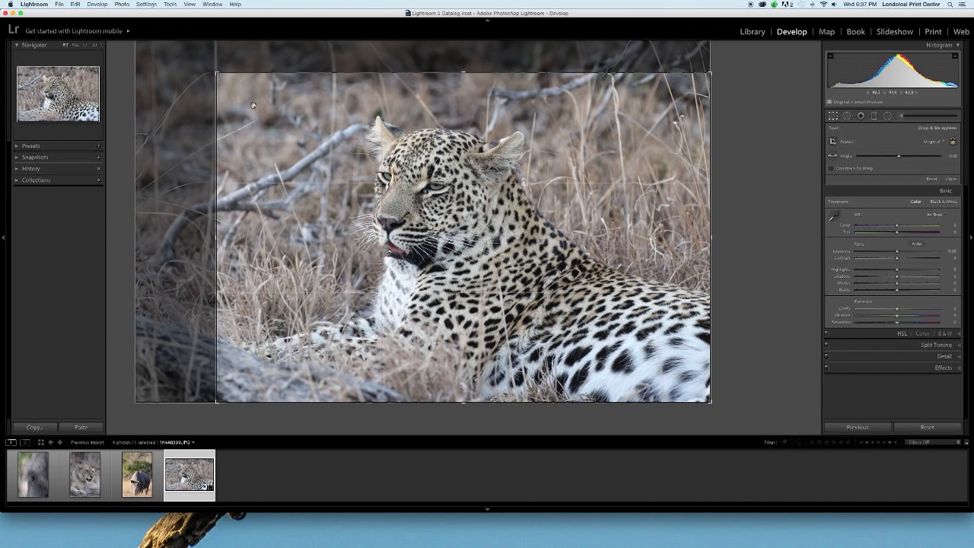
left_click_drag(217, 76, 244, 90)
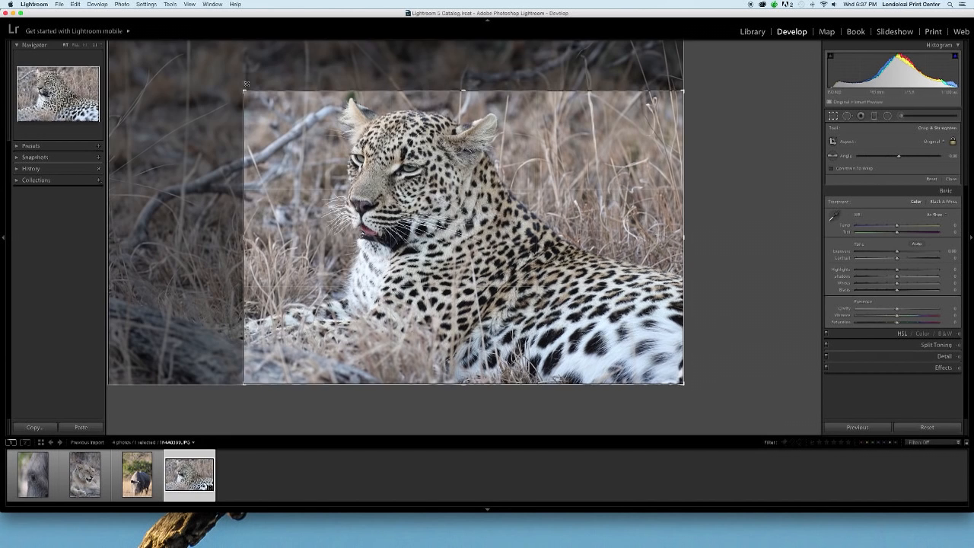
left_click_drag(395, 181, 424, 204)
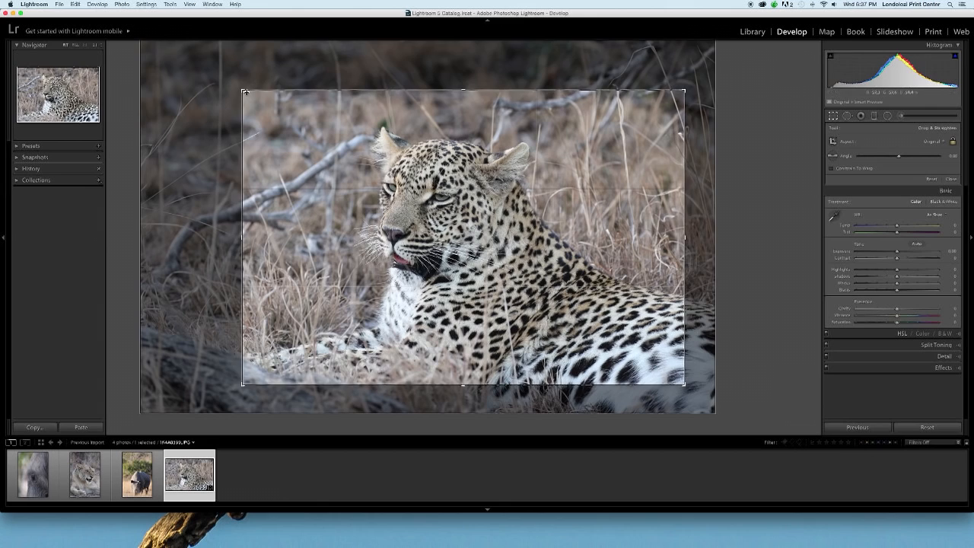
left_click_drag(245, 90, 231, 76)
left_click_drag(536, 249, 523, 221)
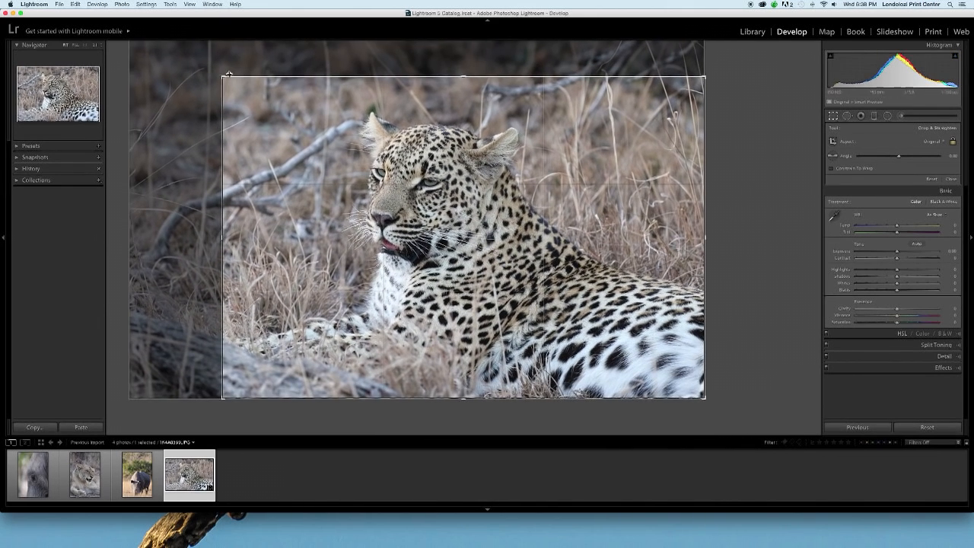
left_click_drag(222, 76, 214, 71)
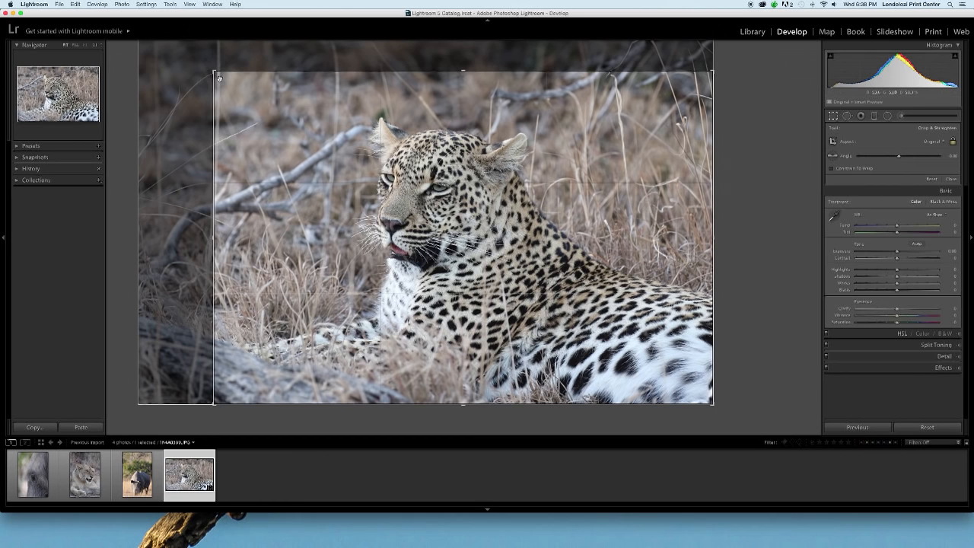
key("Return")
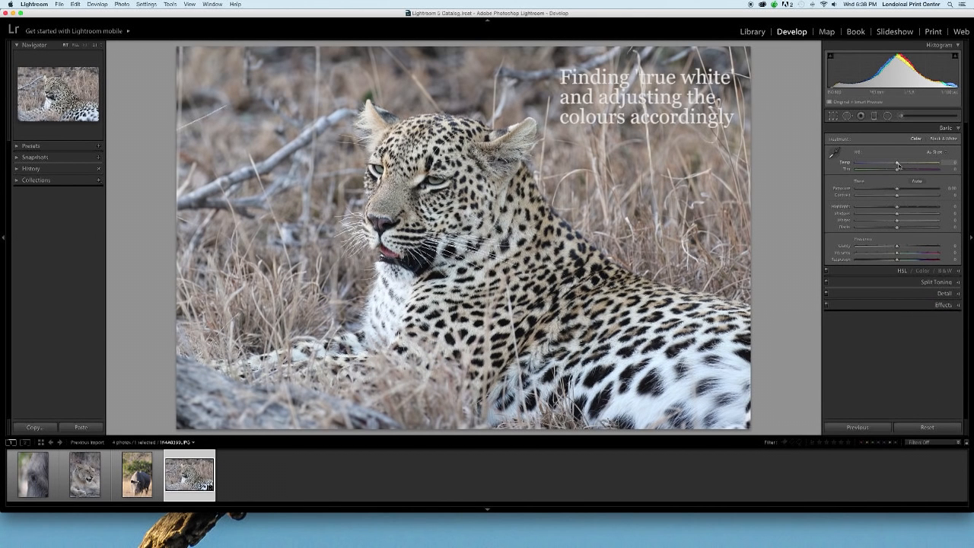
Warm the white balance to a temperature of about +10 and nudge the tint slightly towards magenta
mouse_move(898, 165)
left_mouse_down()
mouse_move(877, 164)
mouse_move(924, 168)
mouse_move(903, 168)
left_mouse_up()
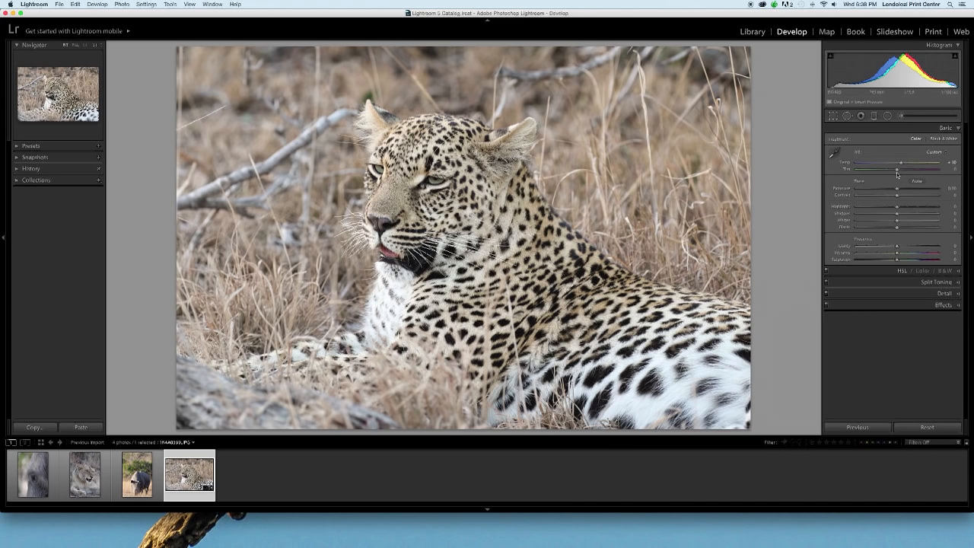
mouse_move(897, 169)
left_mouse_down()
mouse_move(920, 169)
mouse_move(857, 170)
mouse_move(899, 172)
left_mouse_up()
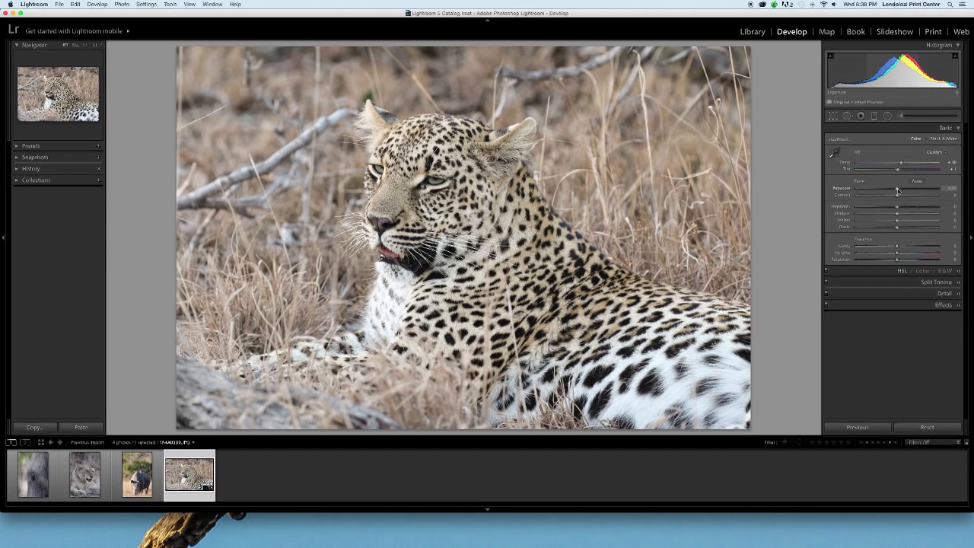
Brighten the leopard photo with an exposure of about +0.2 and raise its contrast slightly
mouse_move(897, 189)
left_mouse_down()
mouse_move(914, 191)
mouse_move(870, 191)
mouse_move(900, 194)
left_mouse_up()
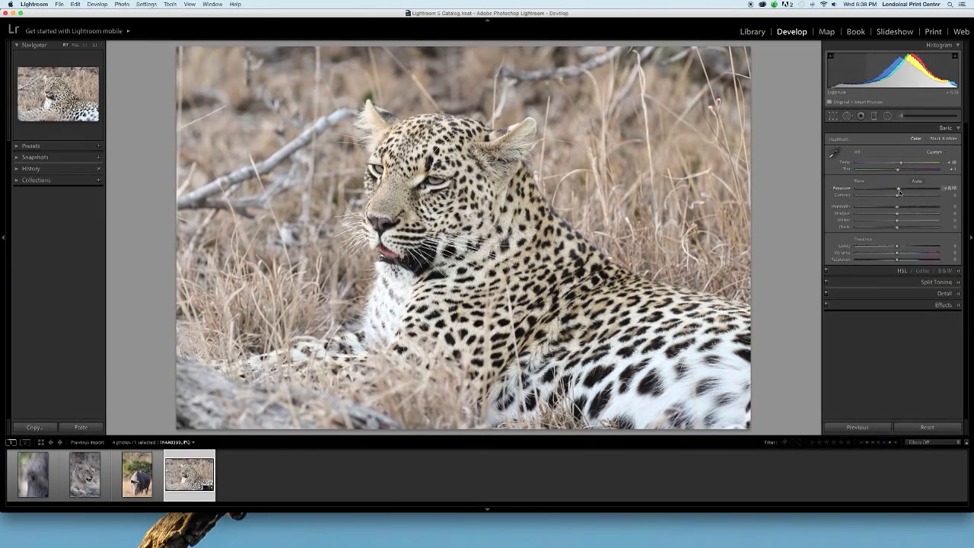
double_click(899, 192)
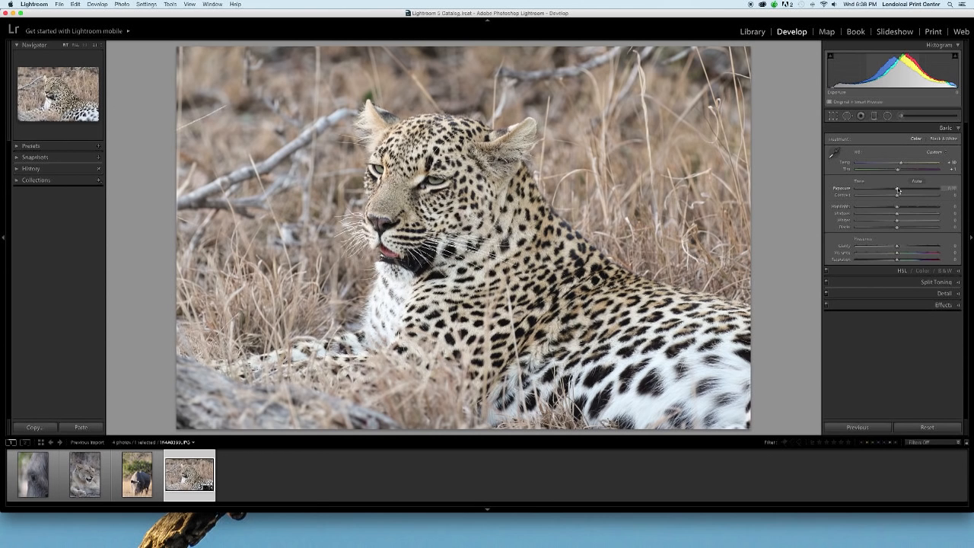
left_click_drag(898, 190, 899, 190)
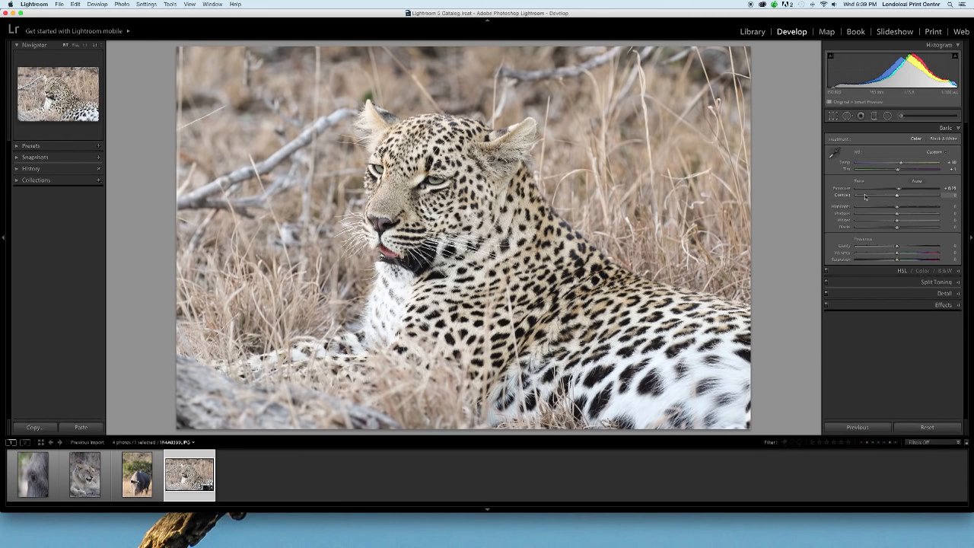
mouse_move(898, 197)
left_mouse_down()
mouse_move(927, 196)
mouse_move(850, 197)
mouse_move(901, 197)
left_mouse_up()
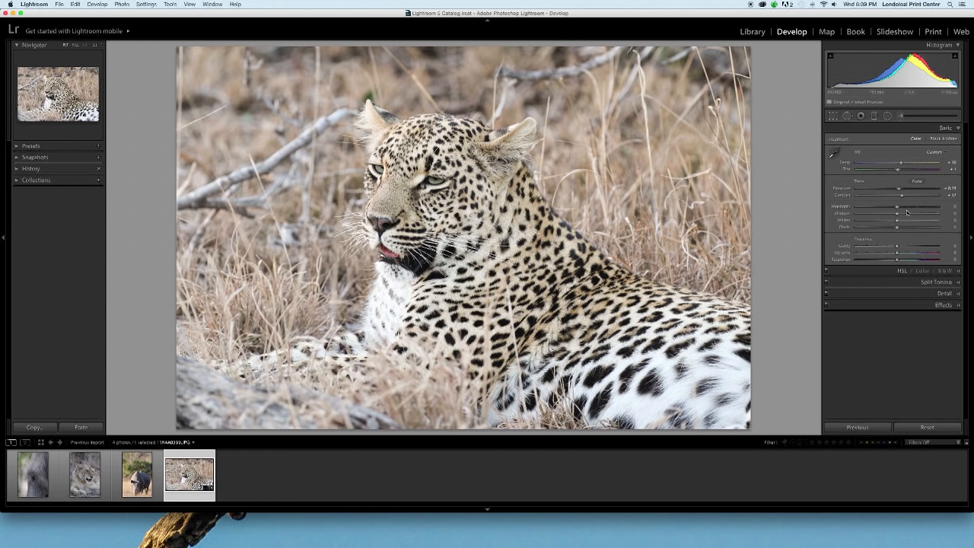
Set the highlights to -100 and the shadows to +100
left_click_drag(897, 208, 963, 218)
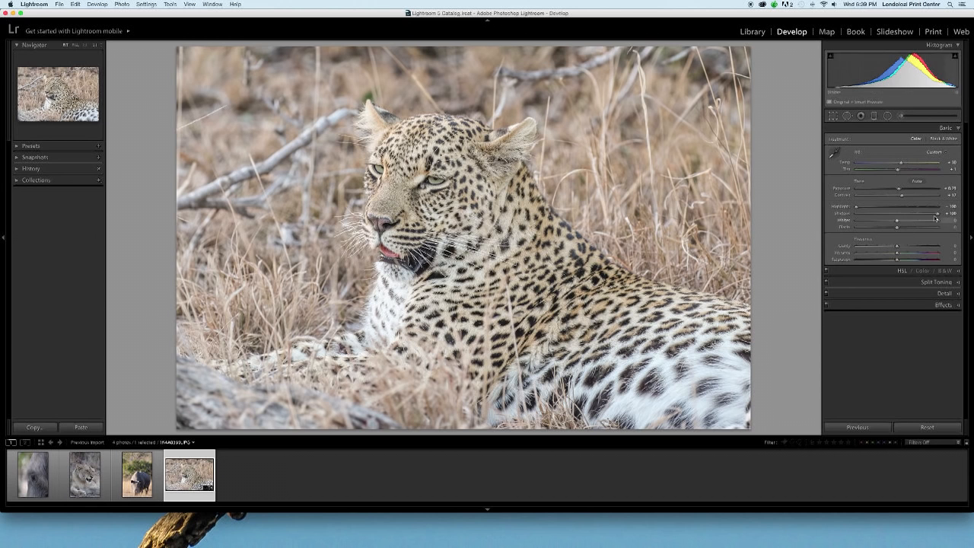
left_click_drag(906, 218, 963, 220)
Try different Whites levels up to +100, using the clipping preview to check for blown-out areas
left_click_drag(899, 222, 940, 221)
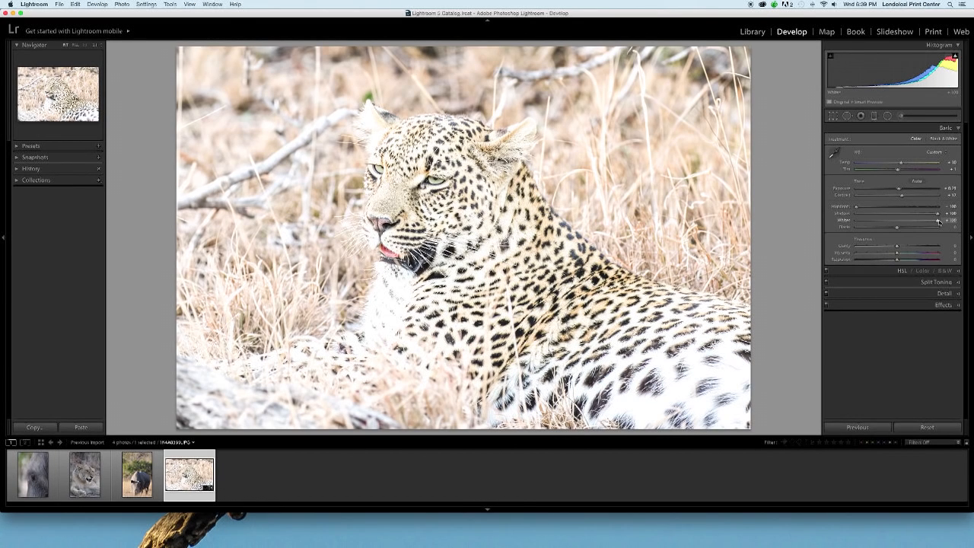
left_click_drag(938, 222, 900, 222)
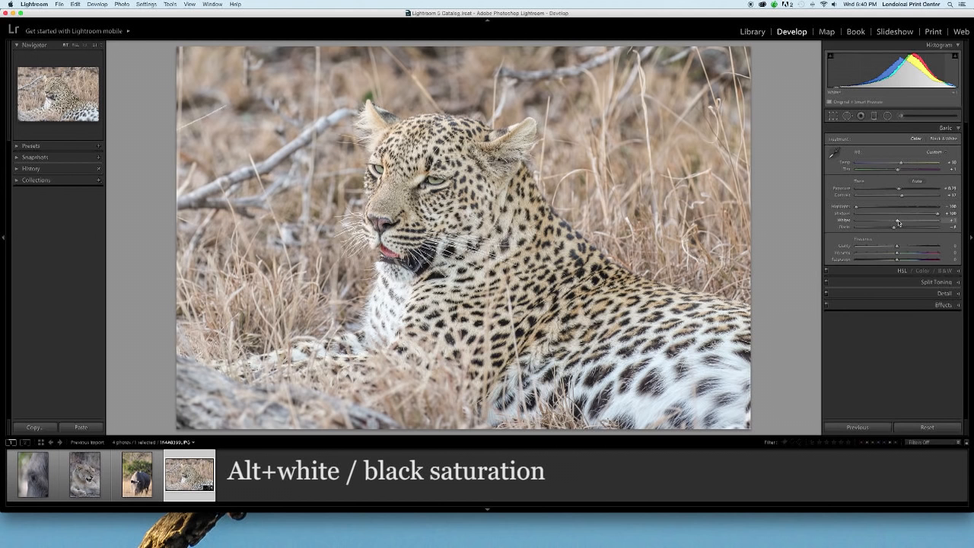
key("alt")
left_click(897, 221, "alt")
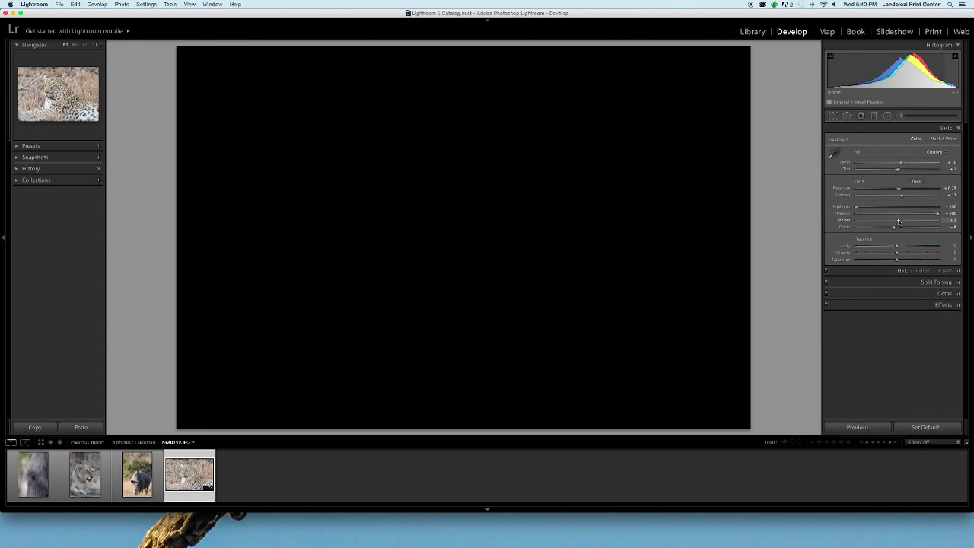
left_click_drag(899, 222, 911, 223)
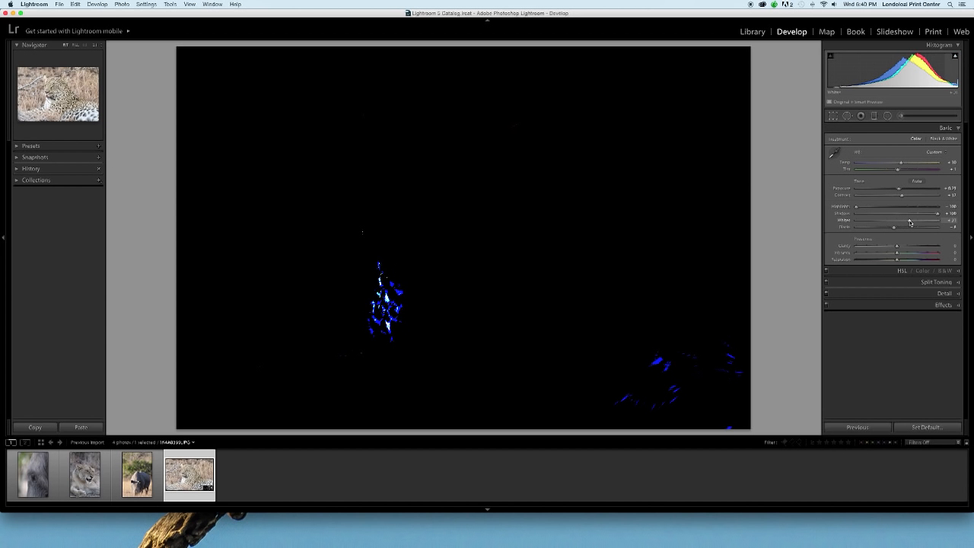
left_click_drag(911, 222, 910, 222)
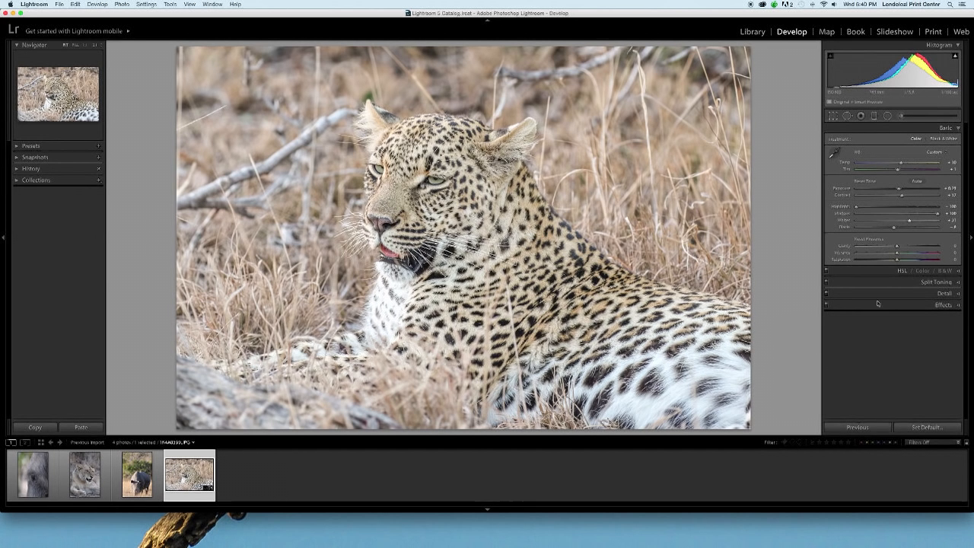
left_click_drag(909, 223, 899, 223)
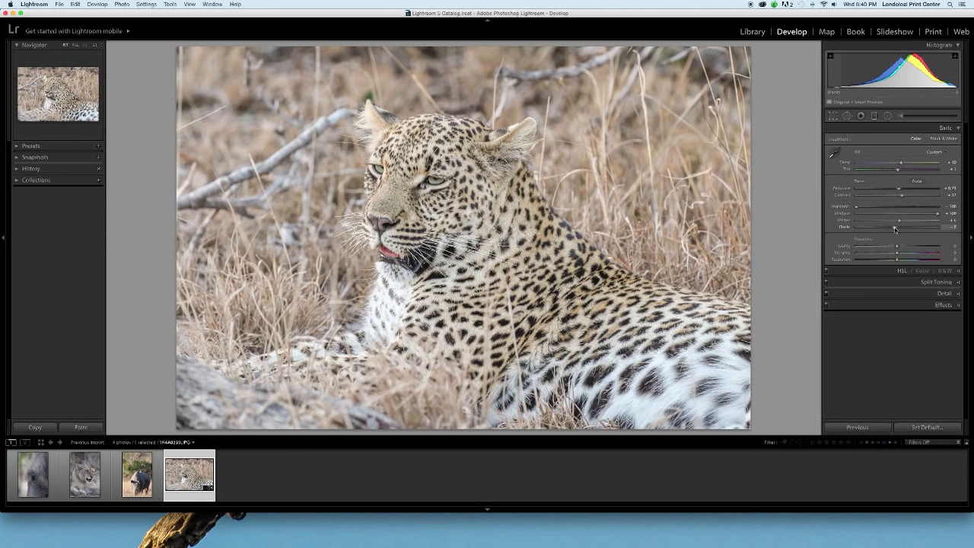
Test a much darker Blacks level, and settle on Blacks at about -15 and Whites at about +16
left_click_drag(895, 229, 866, 228)
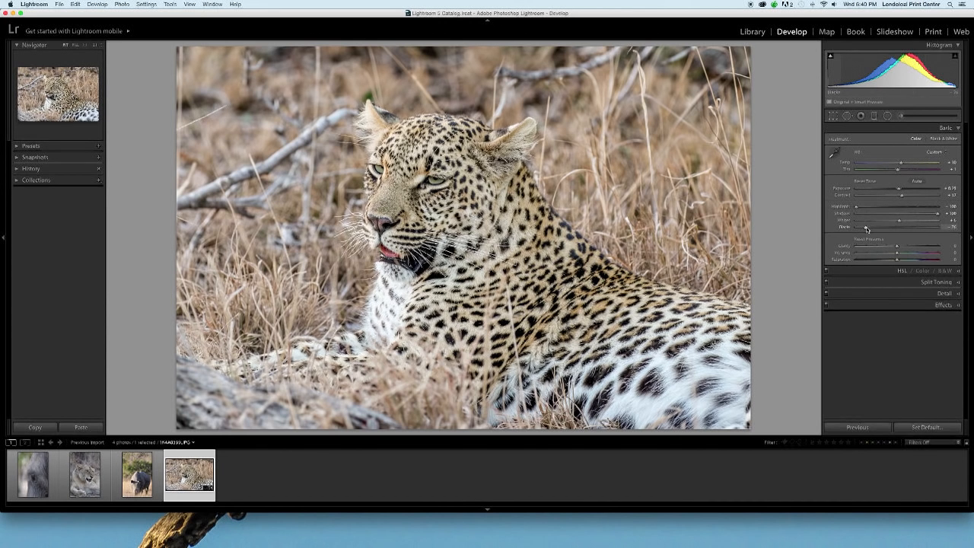
left_click_drag(867, 229, 905, 222)
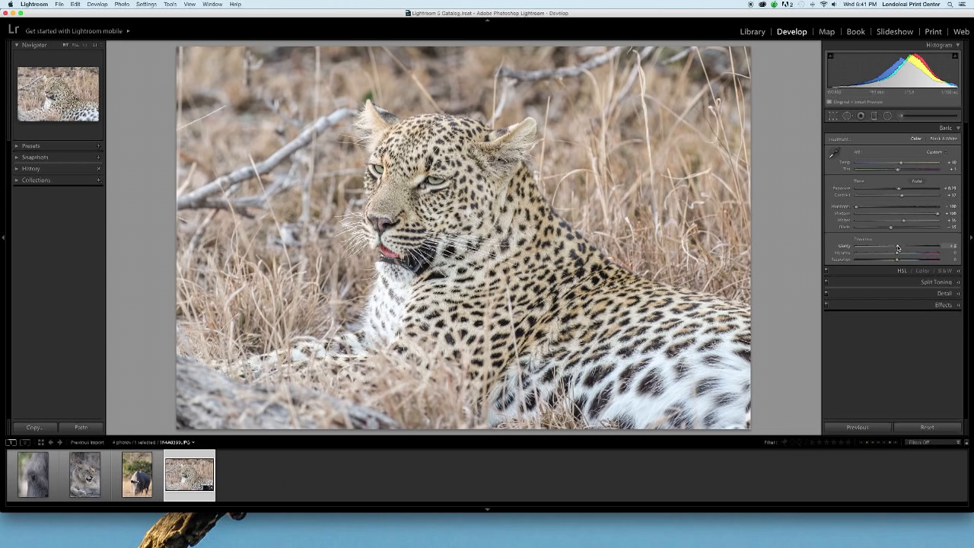
Test the clarity at strongly negative and +100 levels, settle on a moderate positive clarity, and raise the vibrance slightly
left_click_drag(898, 247, 845, 249)
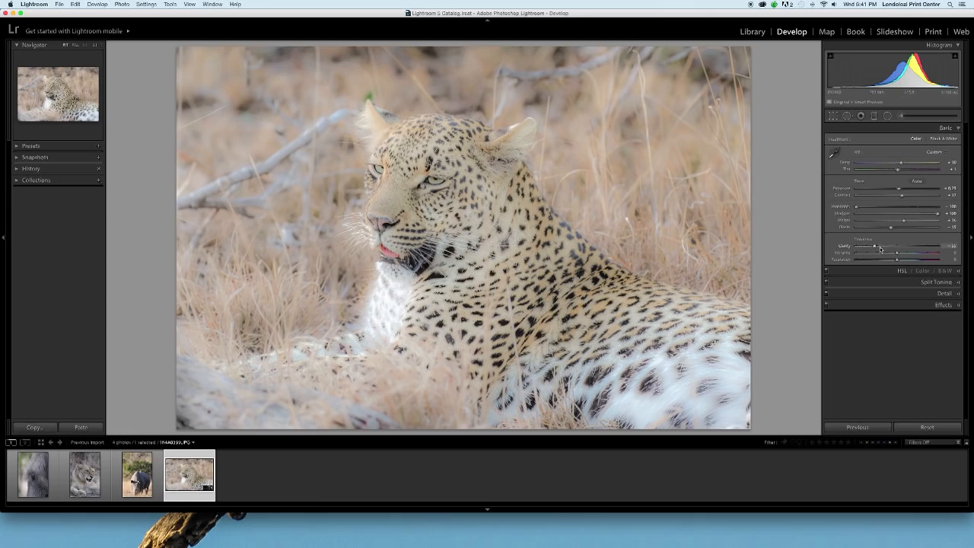
left_click_drag(856, 247, 938, 247)
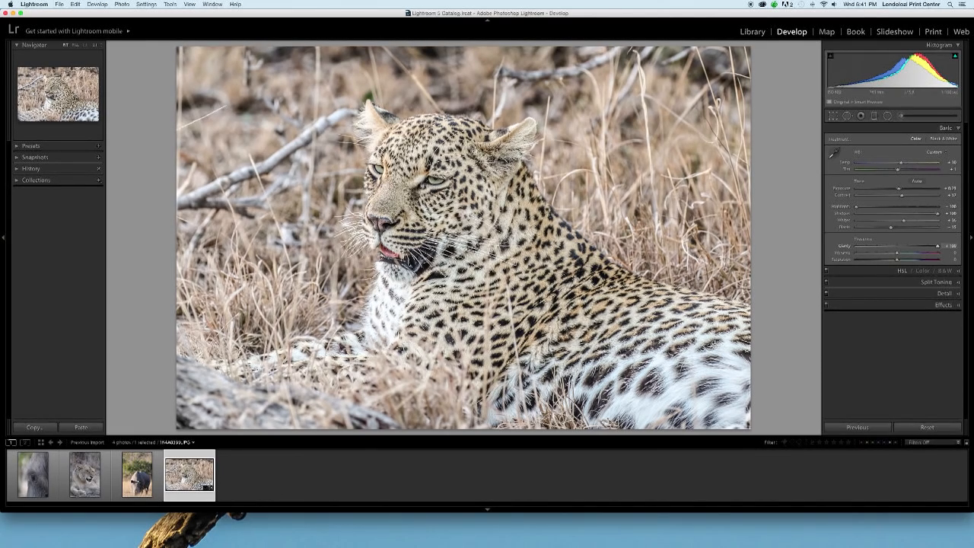
left_click_drag(938, 247, 905, 252)
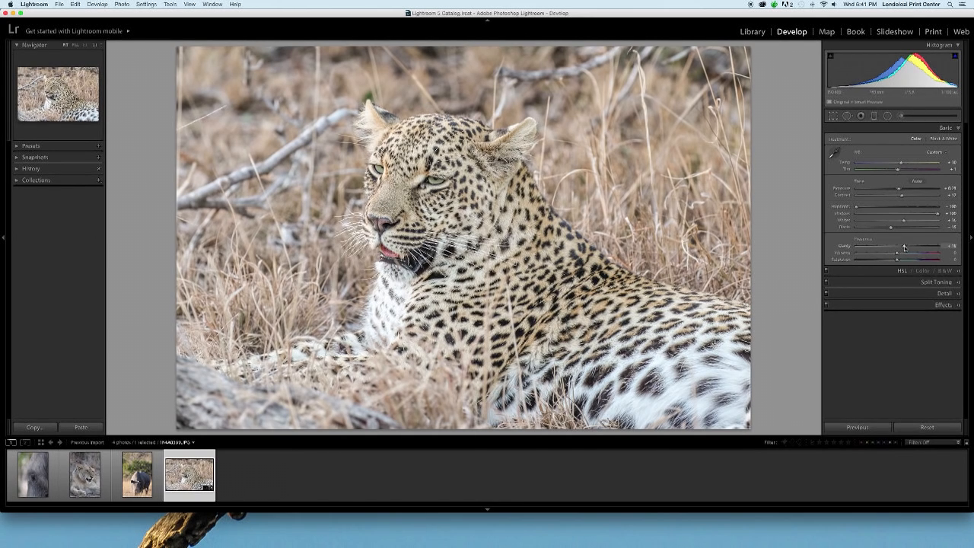
left_click_drag(904, 246, 906, 247)
mouse_move(898, 255)
left_mouse_down()
mouse_move(911, 261)
mouse_move(900, 256)
left_mouse_up()
Raise the saturation of the orange tones slightly in the HSL adjustments
left_click(902, 272)
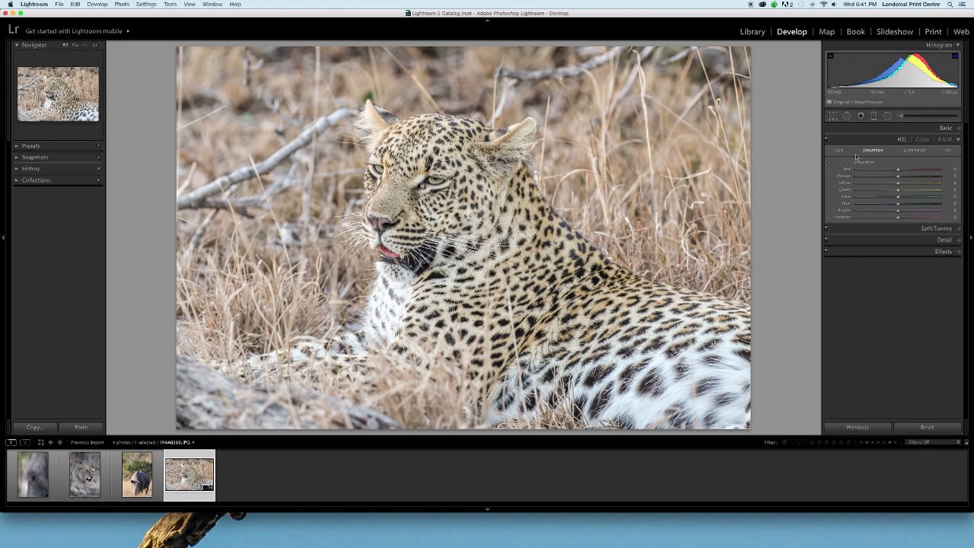
left_click(950, 151)
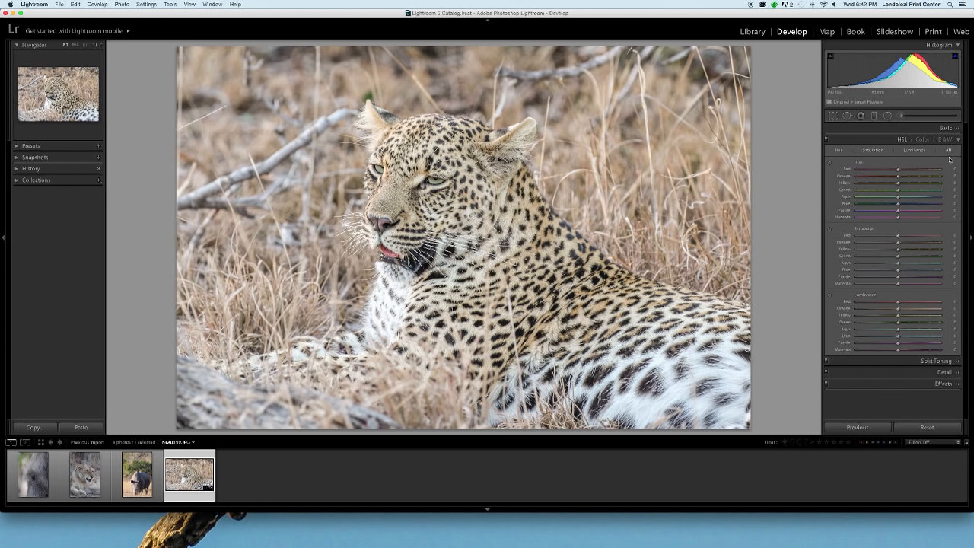
left_click(874, 151)
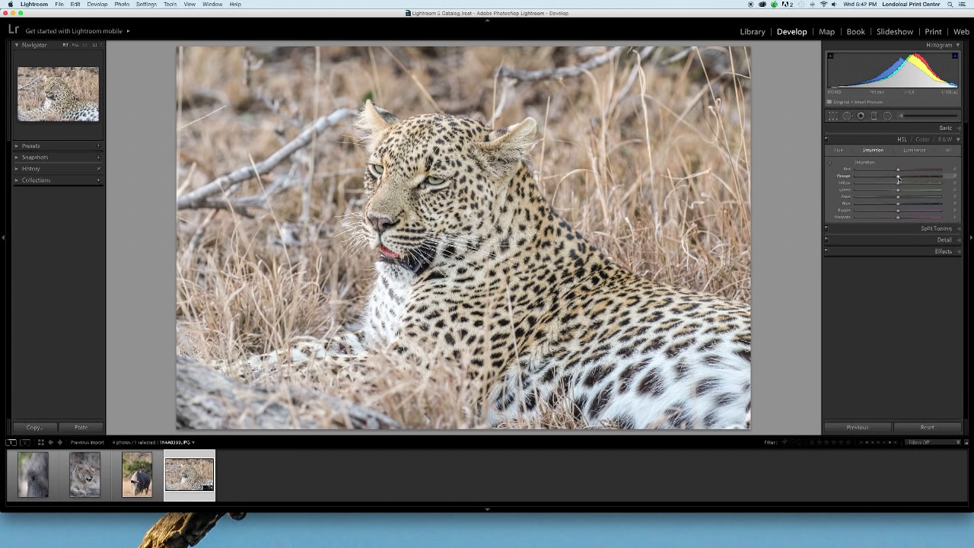
left_click_drag(898, 178, 901, 183)
Try split toning with a red highlight tint and a different shadow hue, and reset the tint
left_click(935, 228)
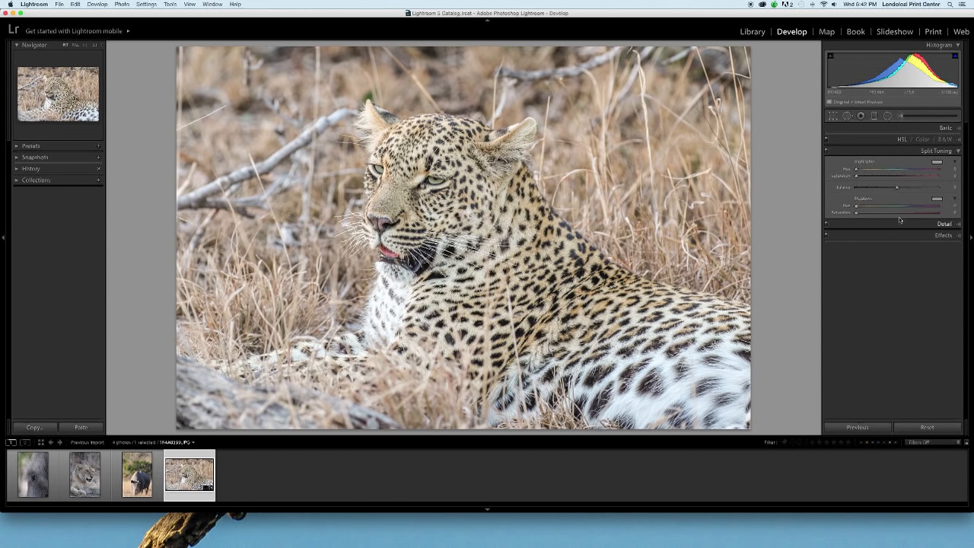
left_click_drag(856, 170, 859, 171)
left_click_drag(858, 207, 855, 172)
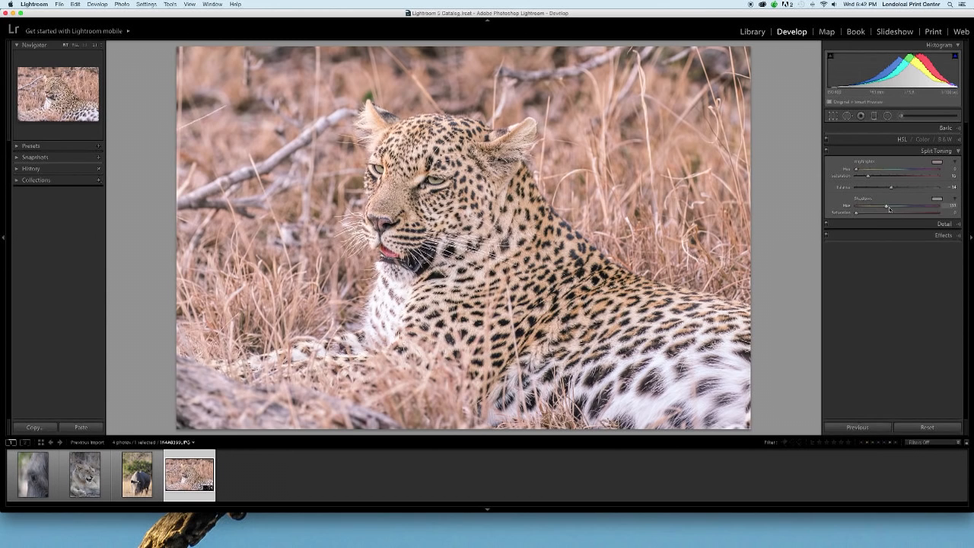
left_click_drag(887, 207, 858, 209)
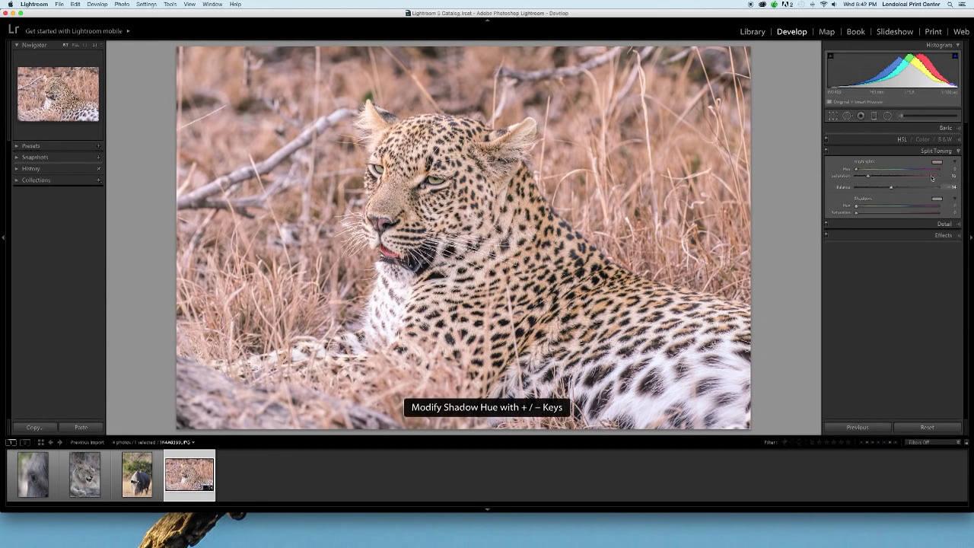
double_click(860, 178)
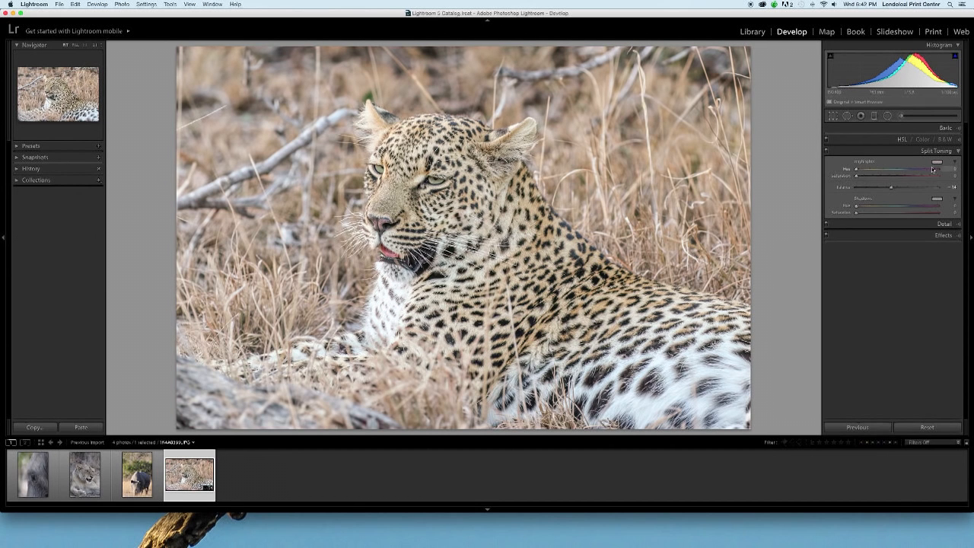
left_click(960, 151)
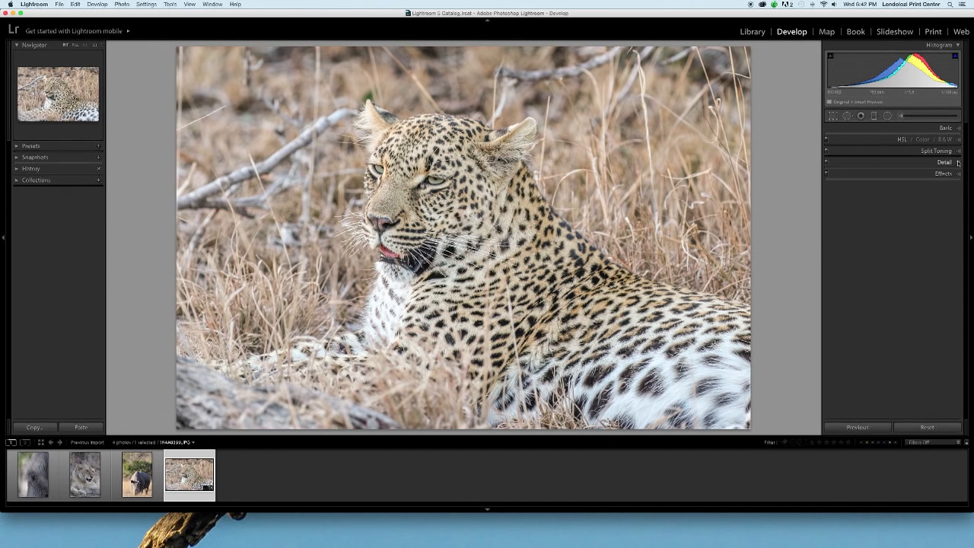
Show the sharpening and noise reduction settings and centre the magnified detail preview on the leopard's eye
left_click(958, 163)
left_click(885, 204)
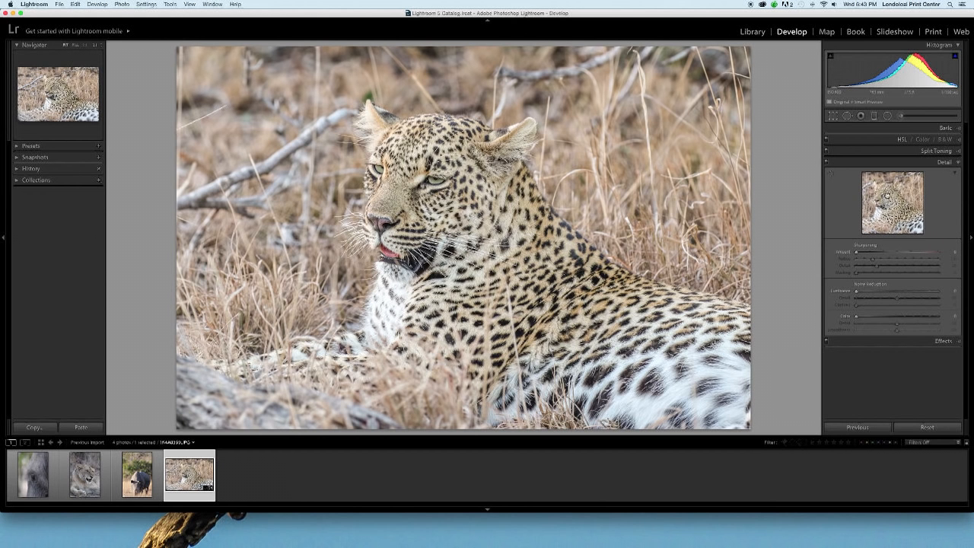
left_click(887, 204)
left_click_drag(887, 206, 915, 214)
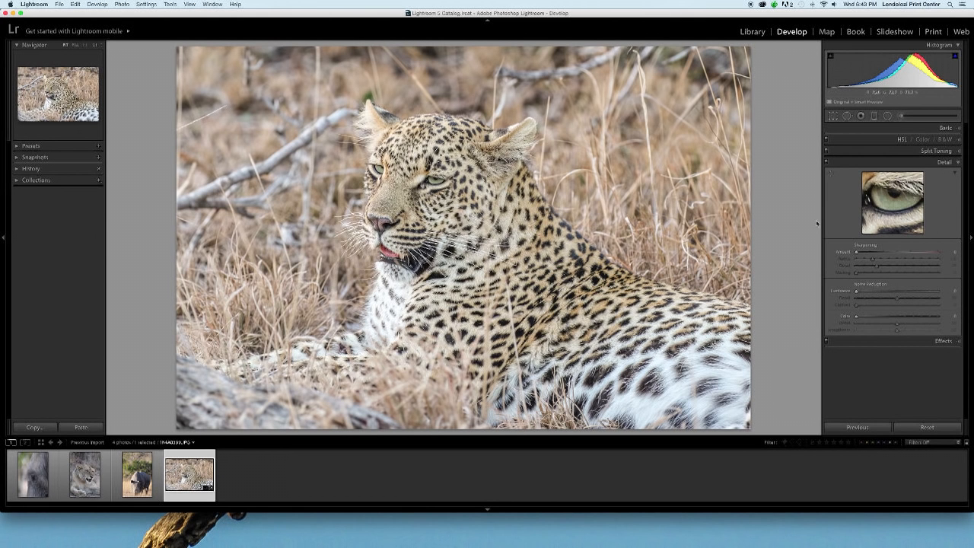
Reframe the detail preview on the leopard's eye, test a near-maximum sharpening amount, and settle on a moderate amount
left_click_drag(895, 205, 898, 197)
left_click_drag(908, 229, 913, 236)
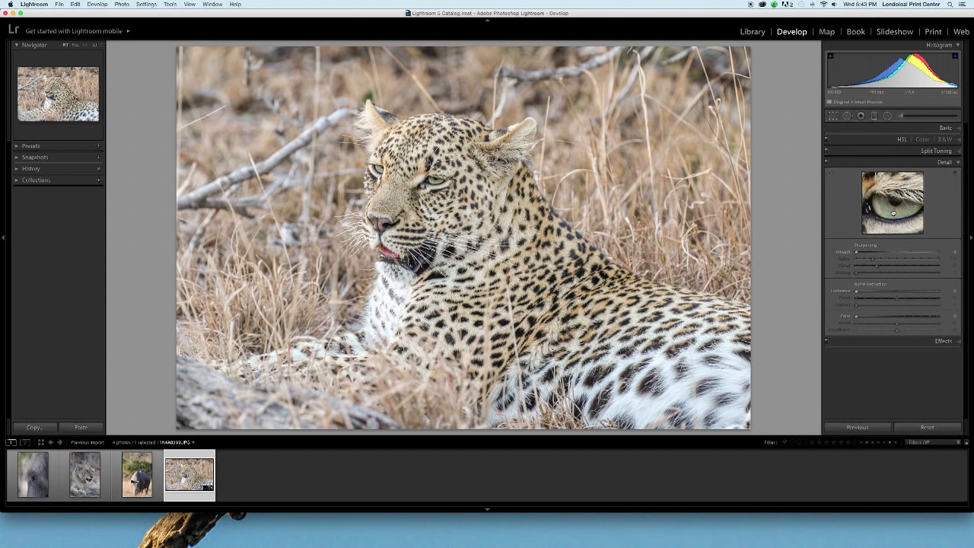
left_click_drag(857, 253, 938, 252)
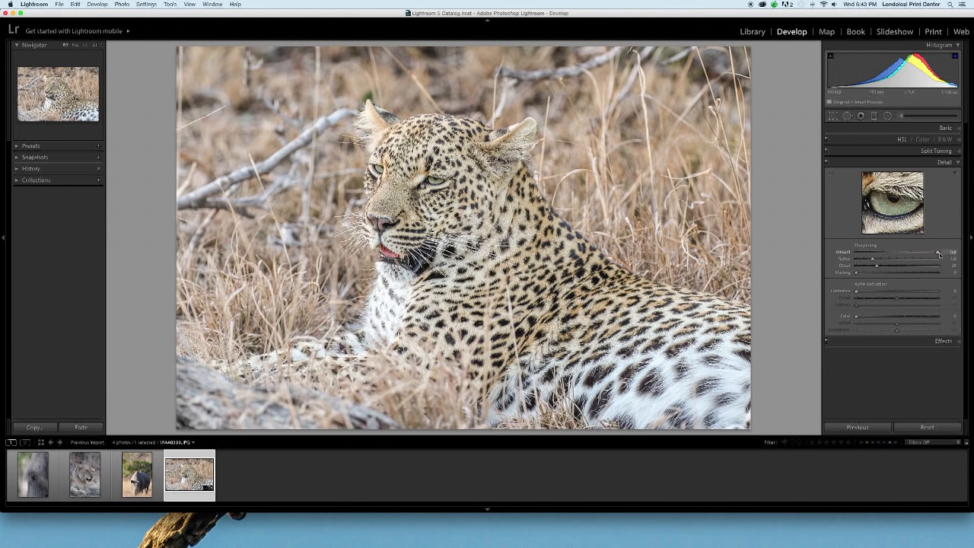
left_click_drag(938, 253, 890, 254)
left_click(958, 163)
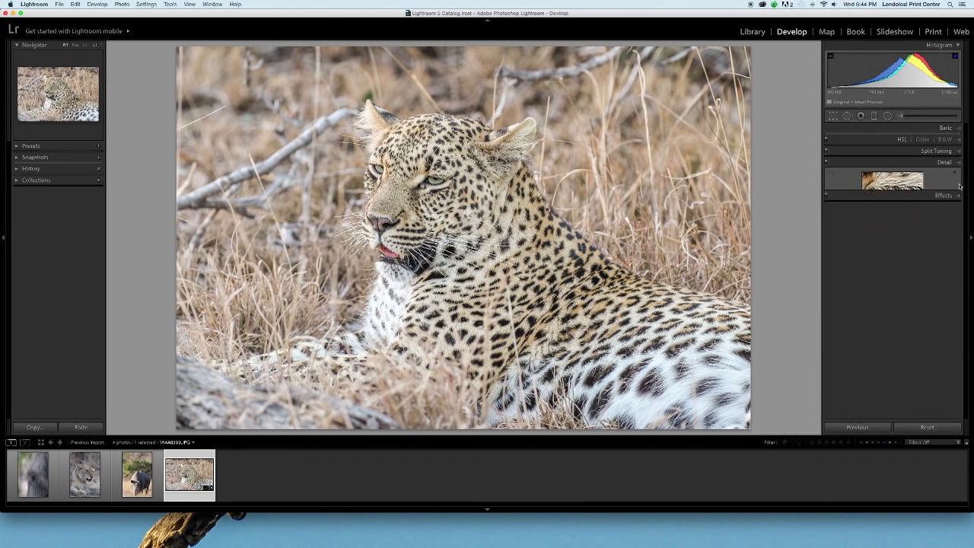
Test extreme post-crop vignette amount, midpoint, roundness and feather values, and settle on a subtle dark vignette with the shape controls near their middle
left_click(952, 174)
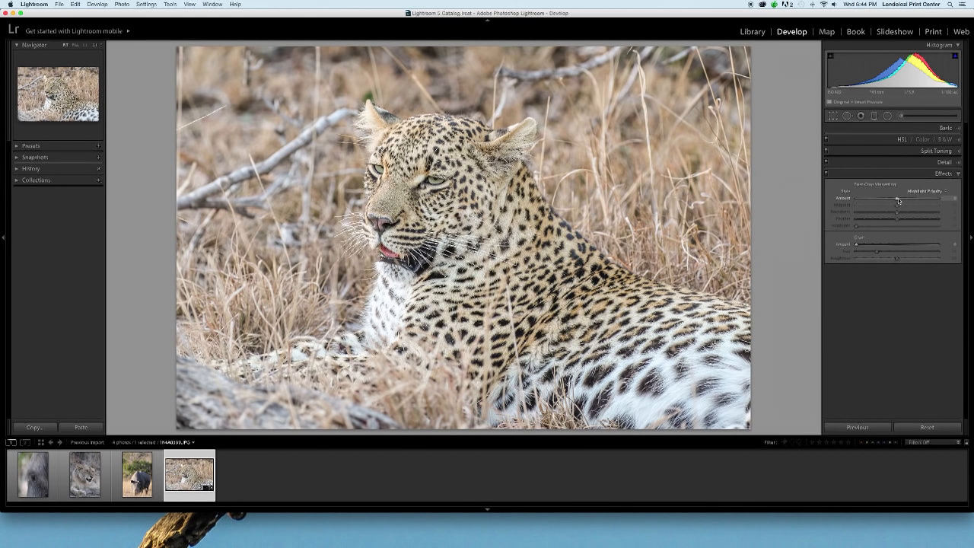
left_click_drag(898, 198, 837, 201)
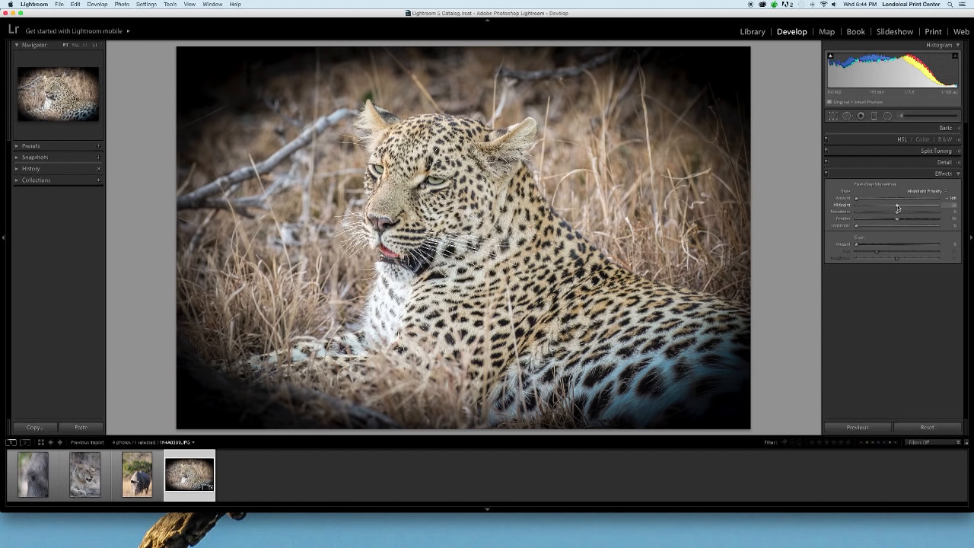
left_click_drag(898, 207, 857, 209)
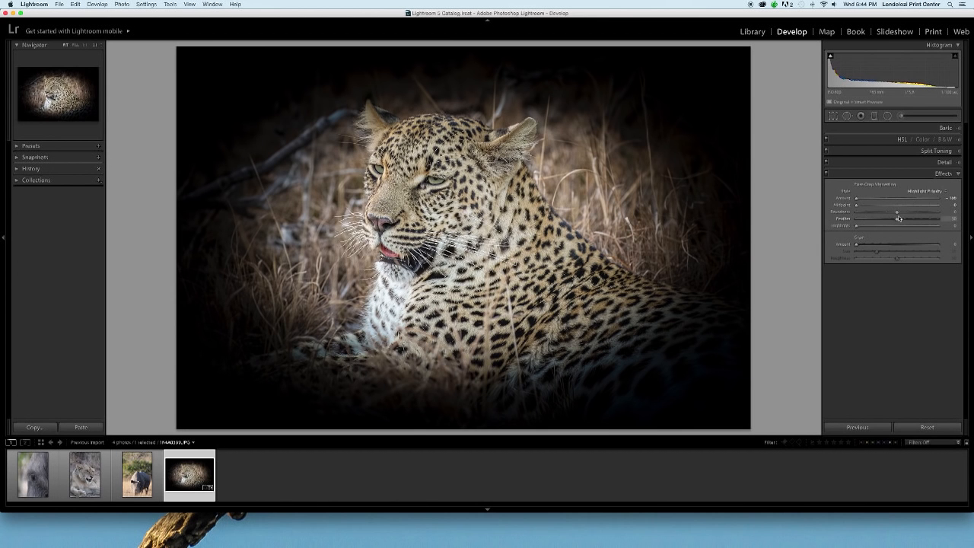
left_click_drag(898, 212, 848, 221)
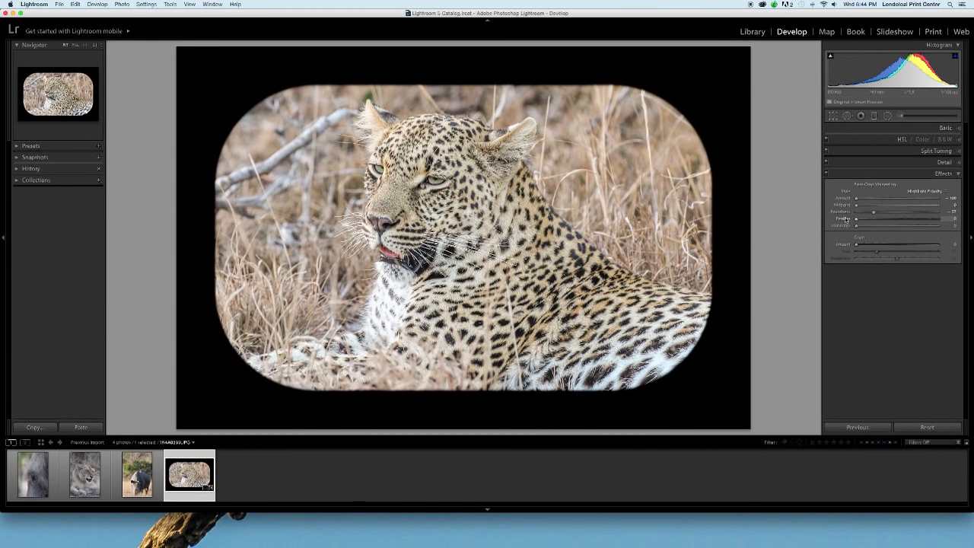
left_click_drag(845, 220, 889, 200)
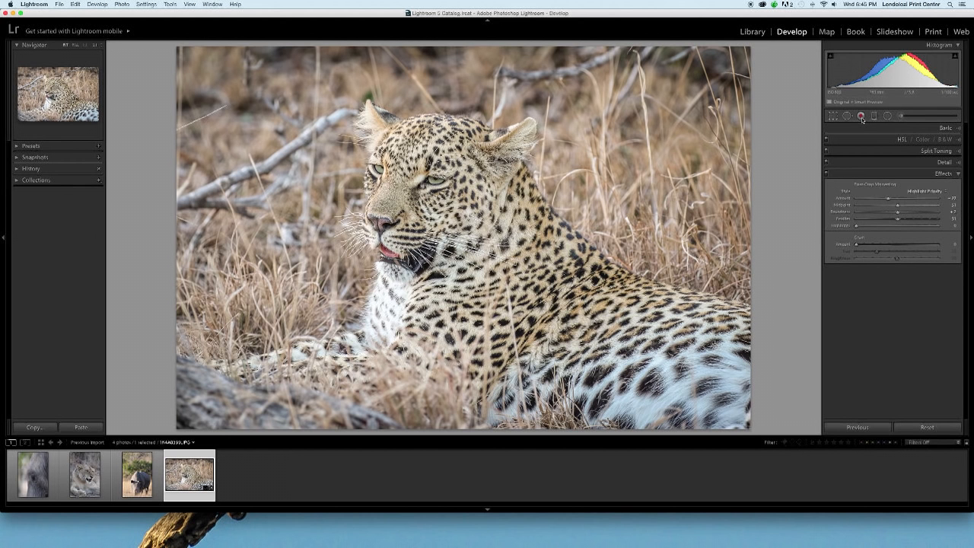
Start an adjustment brush with the Iris Enhance preset and collapse its settings to a single amount control
left_click(903, 118)
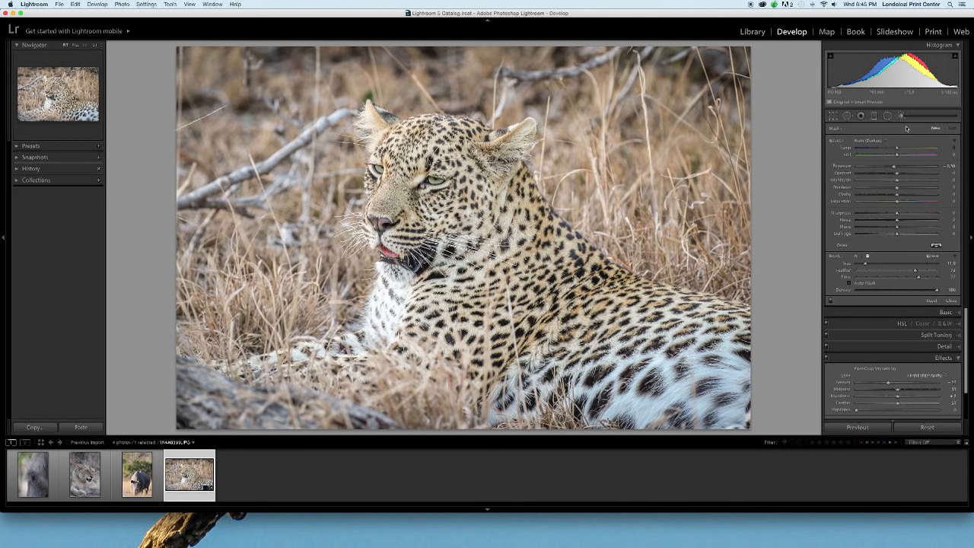
left_click(866, 141)
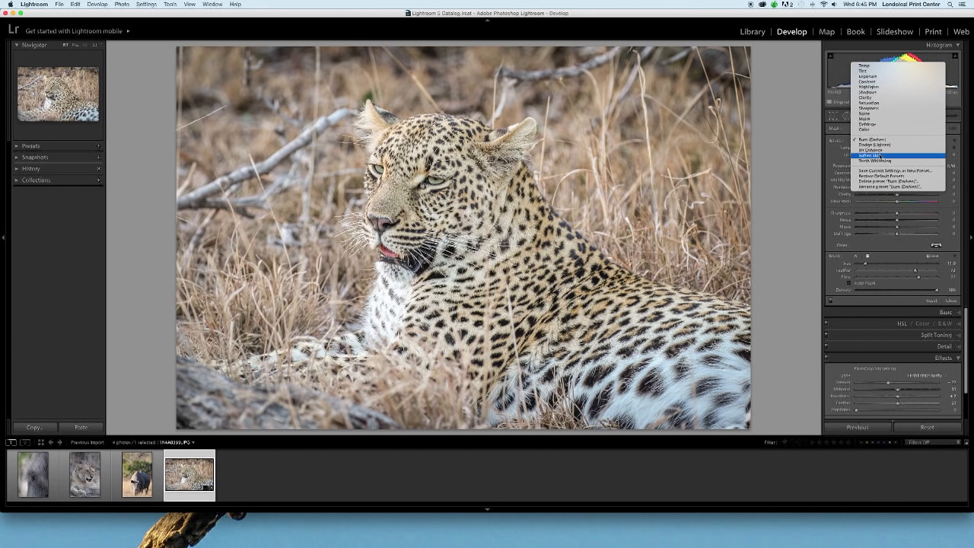
left_click(868, 150)
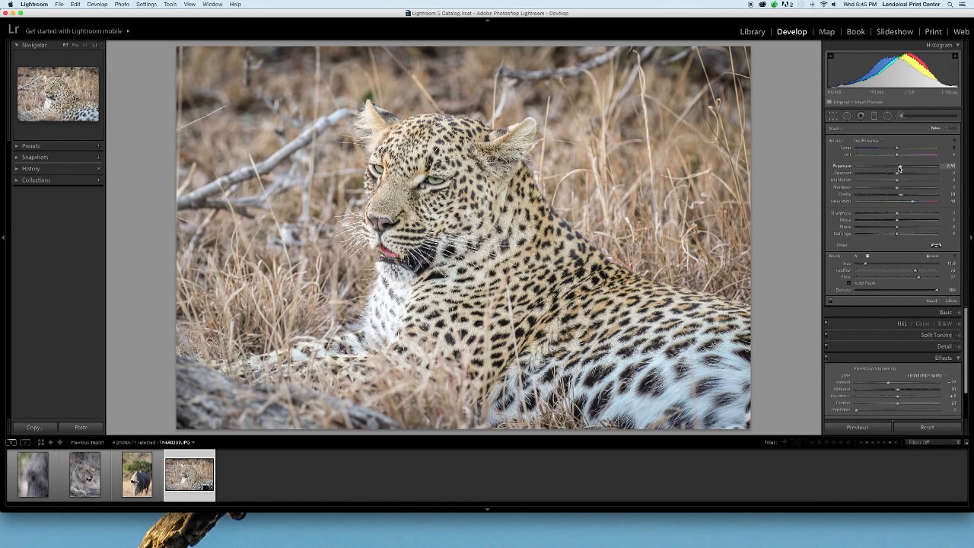
left_click(957, 143)
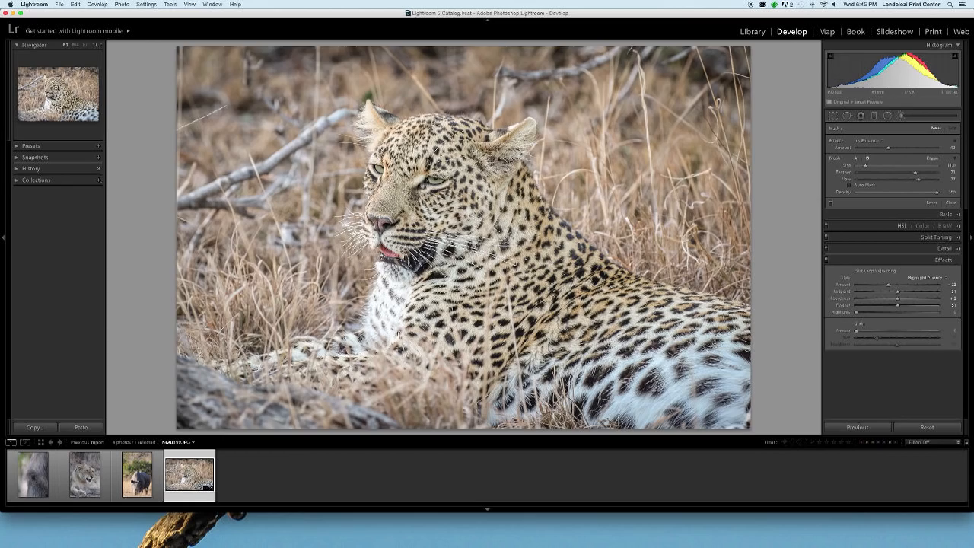
Try larger and smaller brush sizes against the leopard's nearer eye, and settle on size 11.0
key("z")
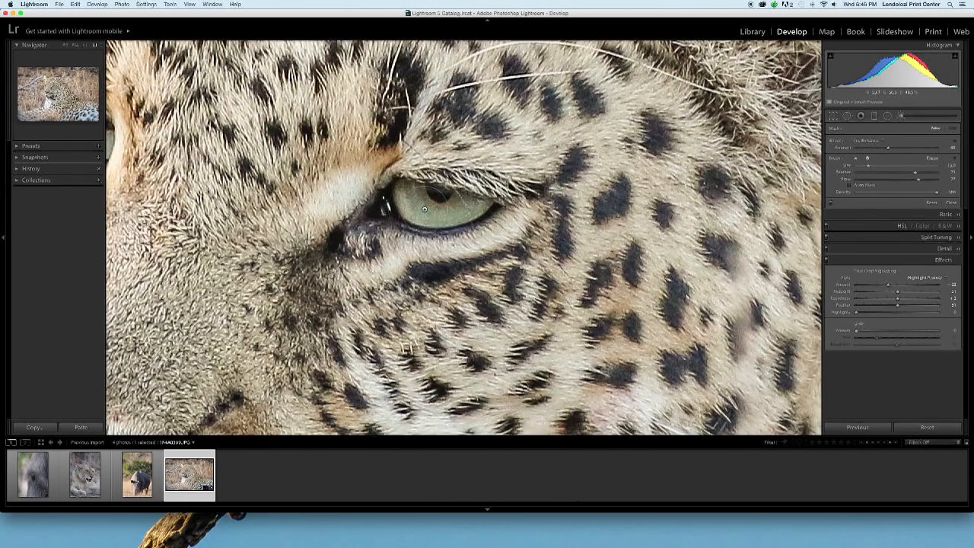
scroll(424, 209, "up", 5)
scroll(425, 210, "down", 2)
scroll(424, 210, "down", 2)
mouse_move(875, 168)
left_mouse_down()
mouse_move(893, 168)
mouse_move(876, 169)
left_mouse_up()
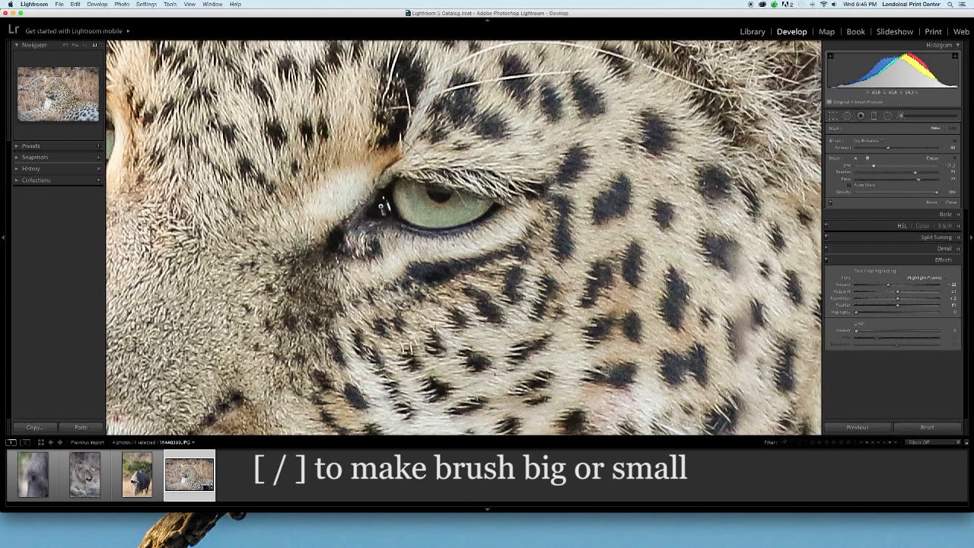
key("bracketleft")
key("bracketleft")
key("bracketleft")
key("bracketleft")
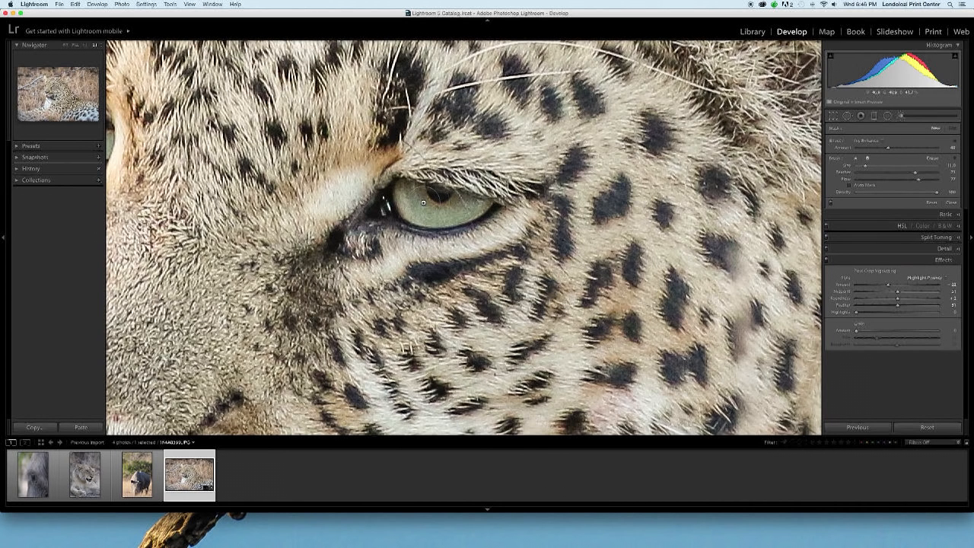
Paint the iris enhancement over the leopard's nearer eye with a slightly smaller brush, checking coverage with the mask overlay
mouse_move(424, 203)
left_mouse_down()
mouse_move(435, 195)
mouse_move(430, 207)
mouse_move(436, 200)
mouse_move(412, 196)
mouse_move(439, 195)
left_mouse_up()
key("bracketleft")
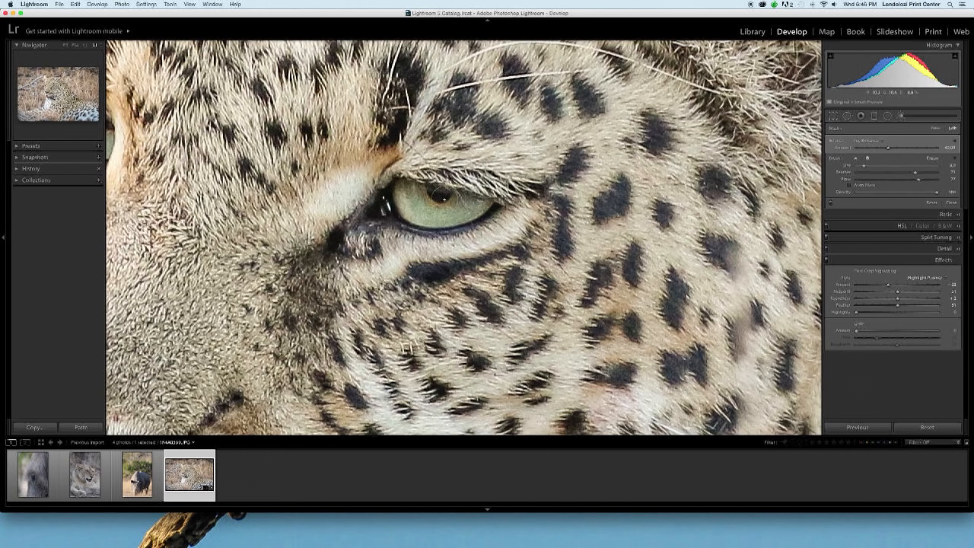
key("o")
mouse_move(450, 196)
left_mouse_down()
mouse_move(459, 218)
mouse_move(478, 204)
mouse_move(396, 193)
mouse_move(488, 207)
mouse_move(397, 215)
mouse_move(398, 192)
mouse_move(448, 201)
left_mouse_up()
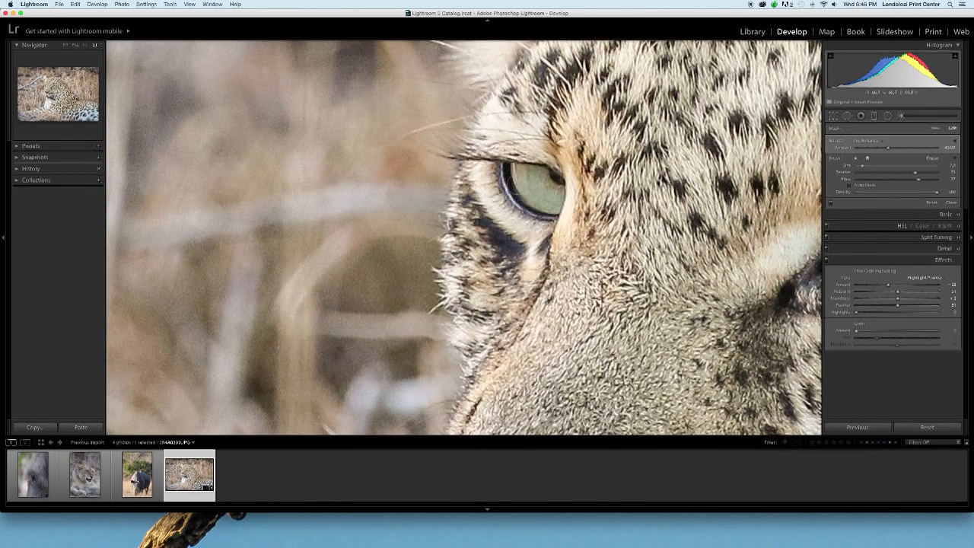
Paint the iris enhancement over the leopard's far eye and check the whole photo with the mask overlay toggled
mouse_move(512, 184)
left_mouse_down()
mouse_move(542, 184)
mouse_move(518, 174)
mouse_move(552, 181)
mouse_move(553, 201)
mouse_move(527, 204)
mouse_move(564, 191)
mouse_move(508, 180)
left_mouse_up()
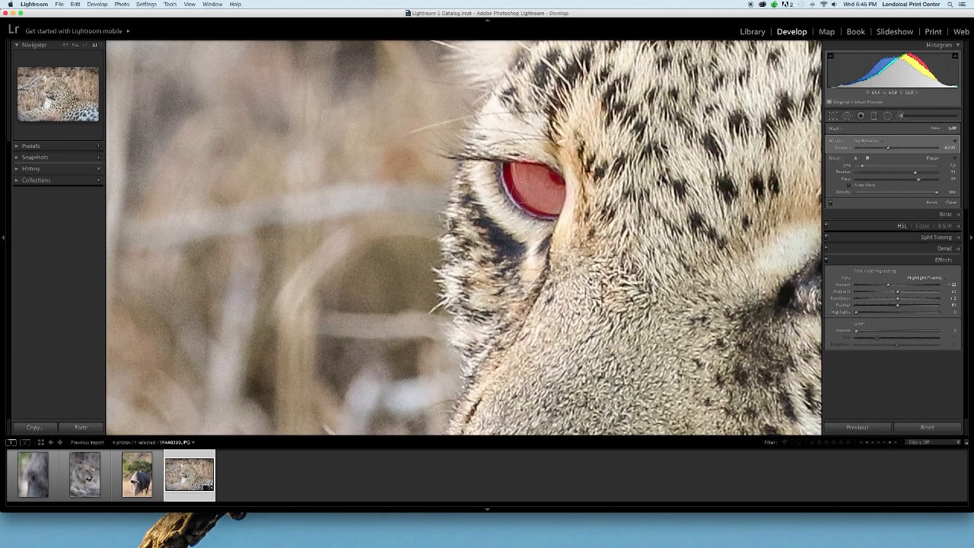
key("z")
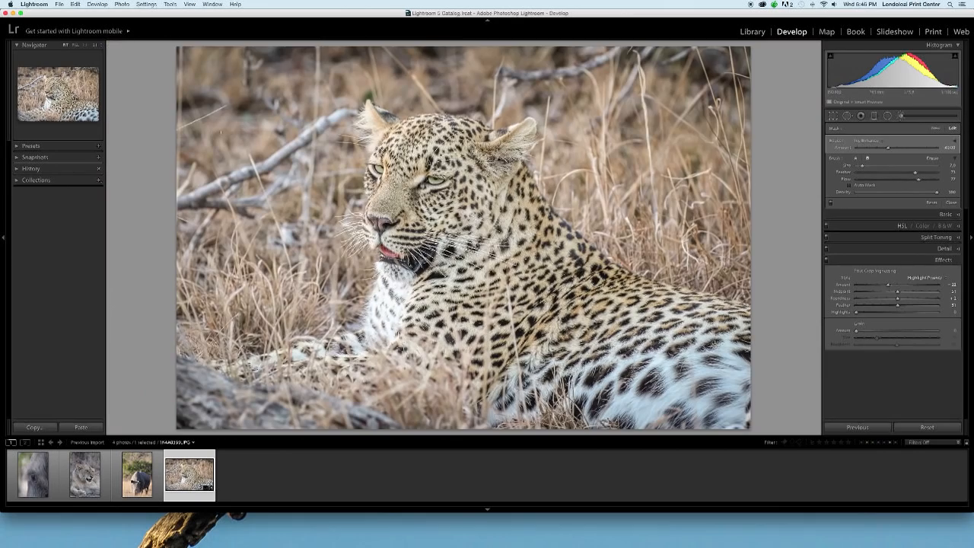
key("o")
key("o")
Test the iris enhancement at its maximum amount and settle on an amount of about 44
mouse_move(890, 149)
left_mouse_down()
mouse_move(853, 149)
mouse_move(936, 148)
left_mouse_up()
left_click_drag(936, 149, 892, 150)
left_click_drag(893, 150, 893, 150)
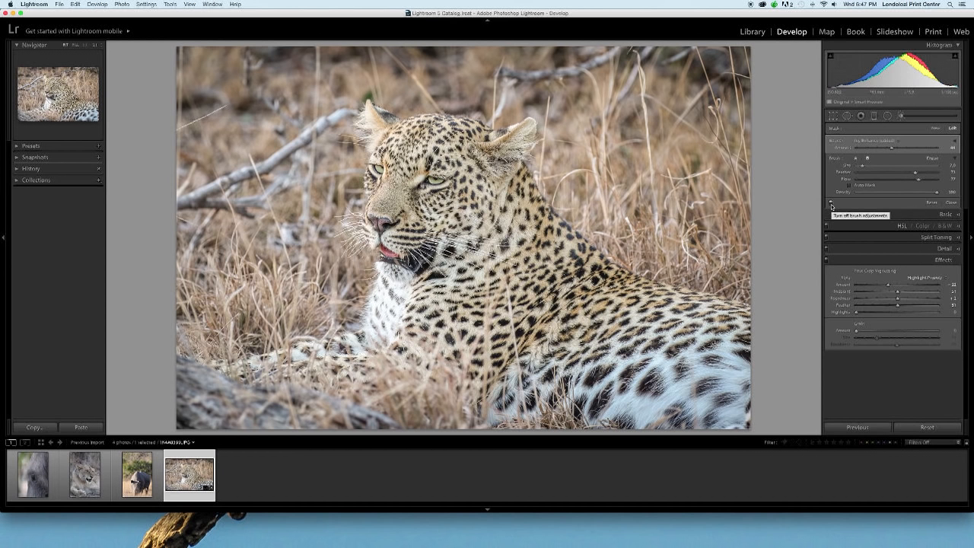
Compare the leopard photo with the brush adjustments off and on, and close the adjustment brush
left_click(831, 204)
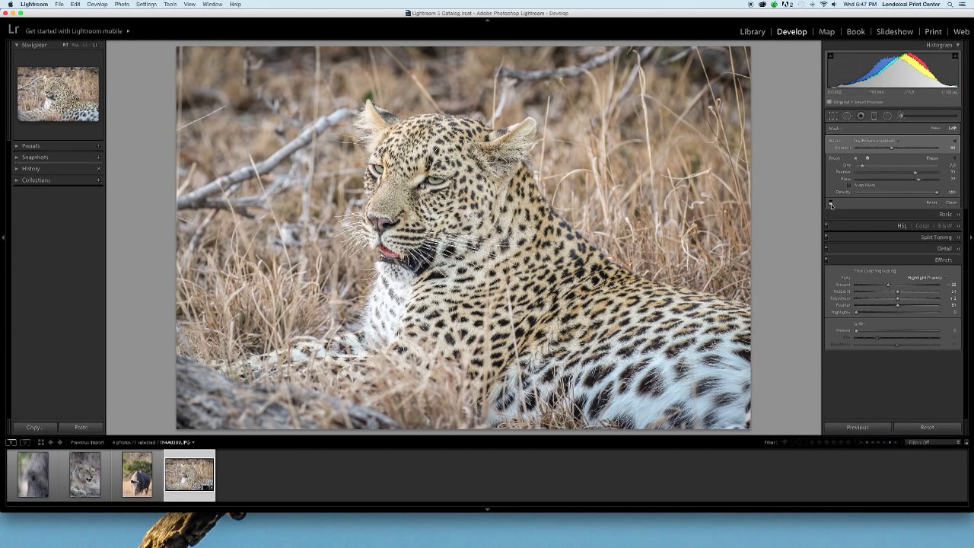
left_click(832, 204)
left_click(952, 202)
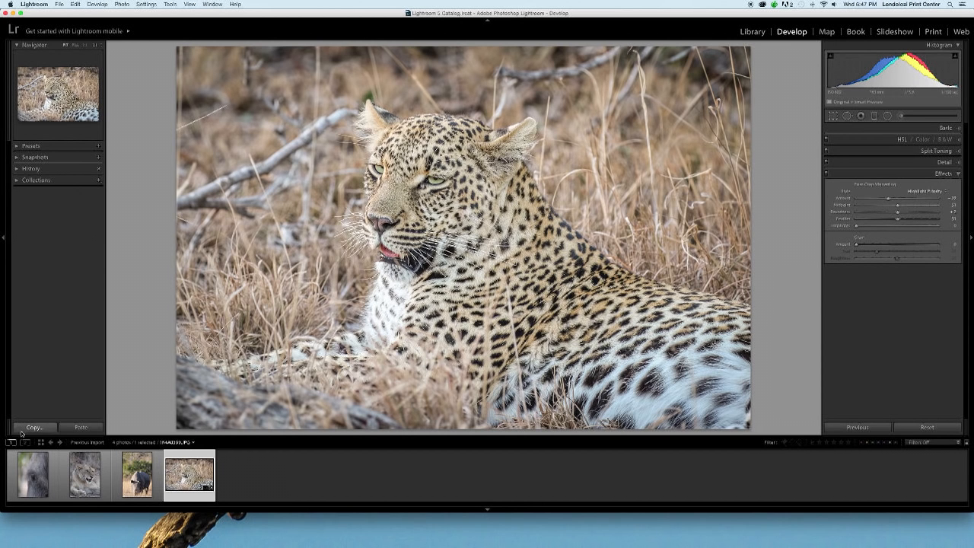
Switch to the elephant eye photo and check its crop overlay, leaving the original crop in place
left_click(32, 478)
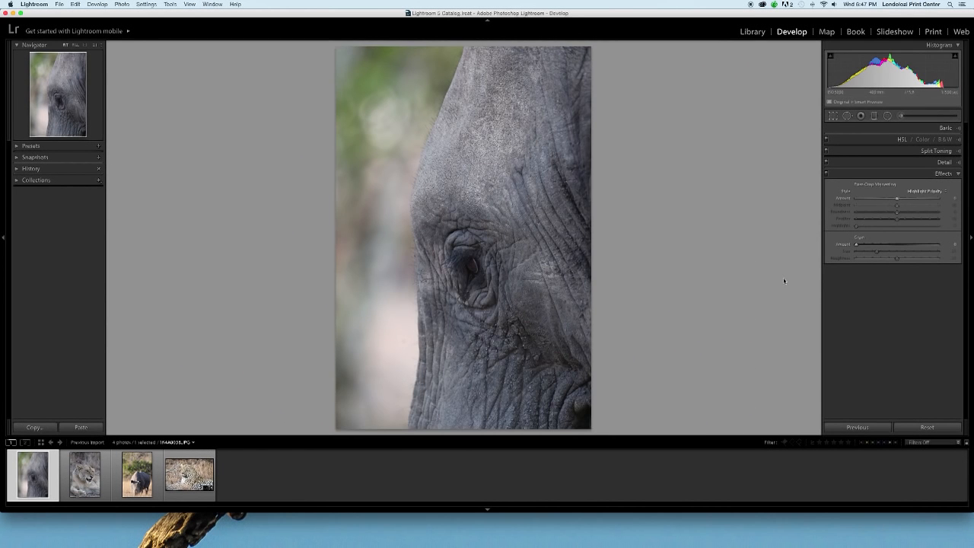
left_click(838, 116)
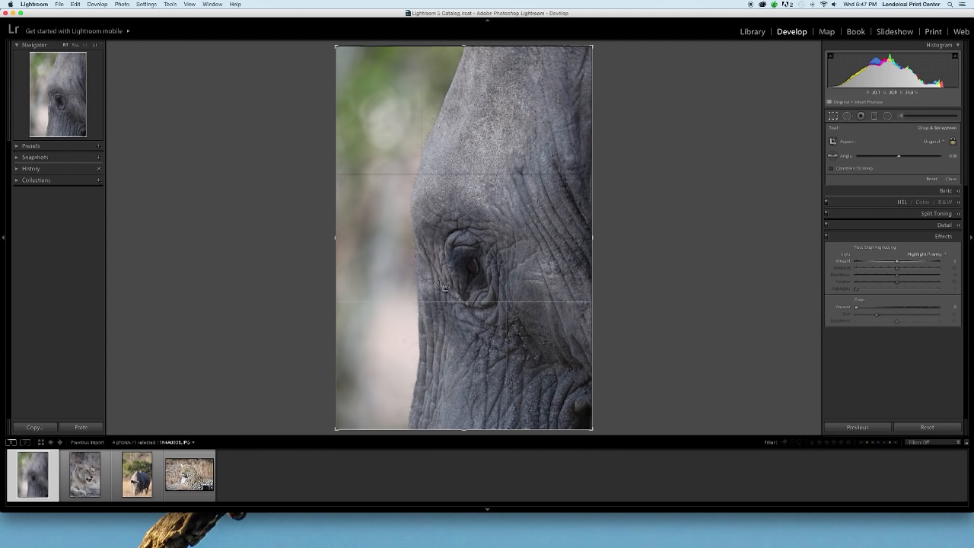
left_click(833, 116)
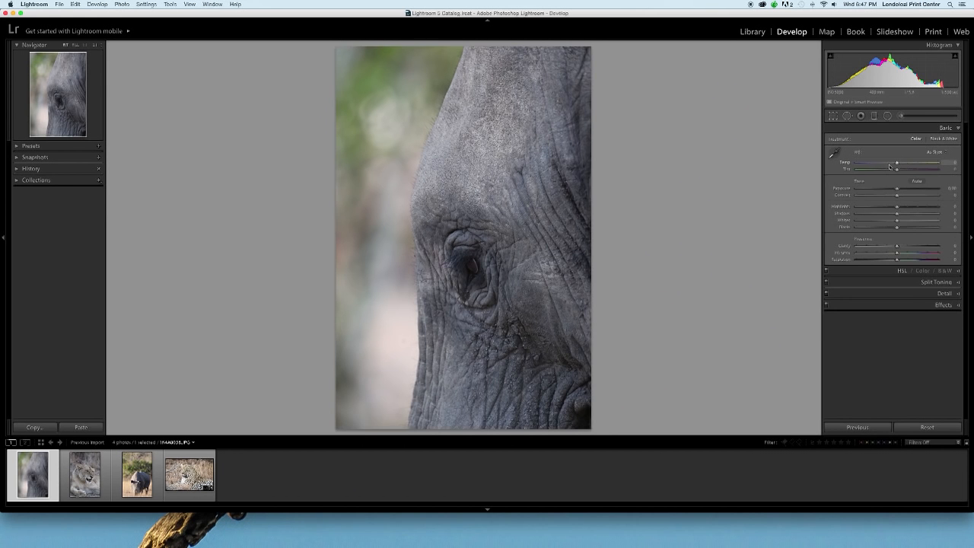
Warm the elephant photo's temperature slightly, raise exposure and contrast a little, and lower the highlights to -100
left_click_drag(897, 164, 899, 164)
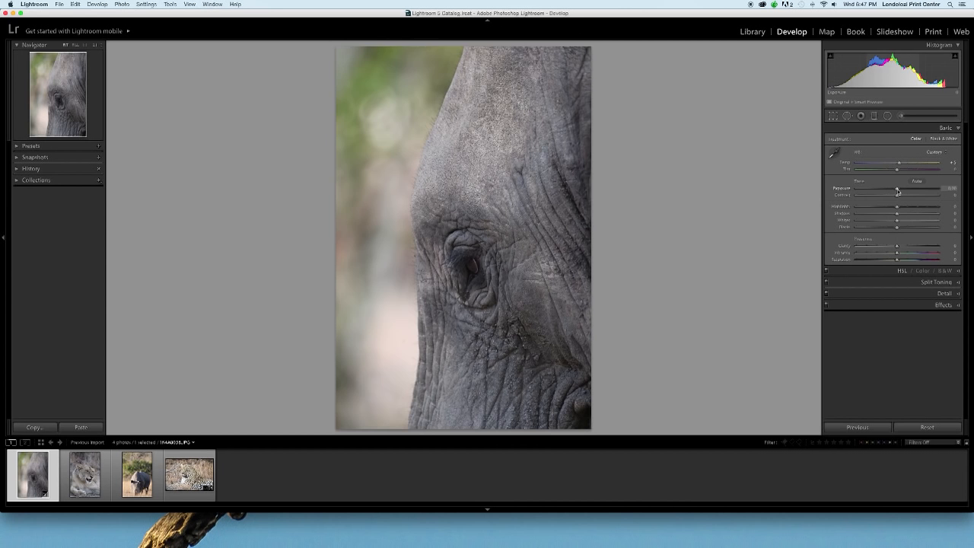
left_click_drag(899, 190, 900, 191)
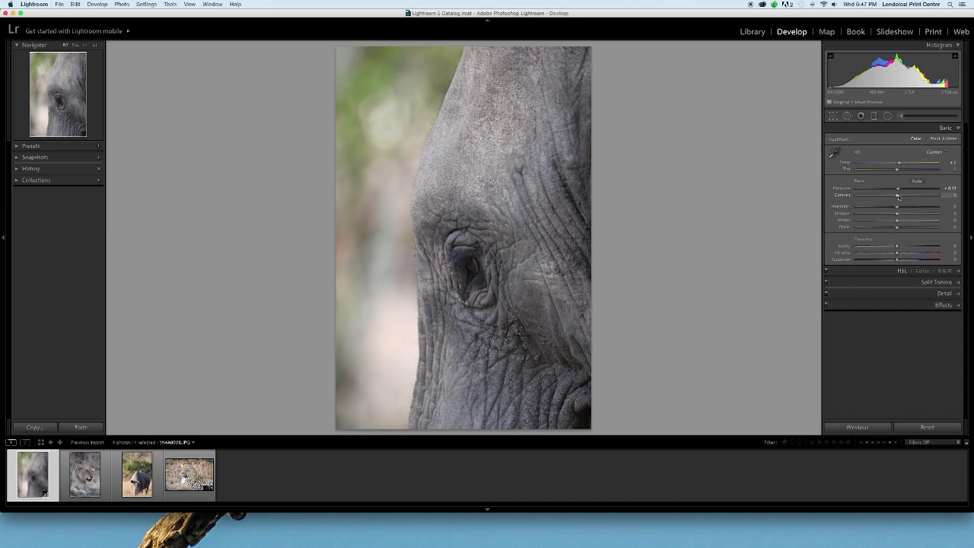
left_click_drag(897, 195, 809, 224)
left_click_drag(868, 222, 811, 215)
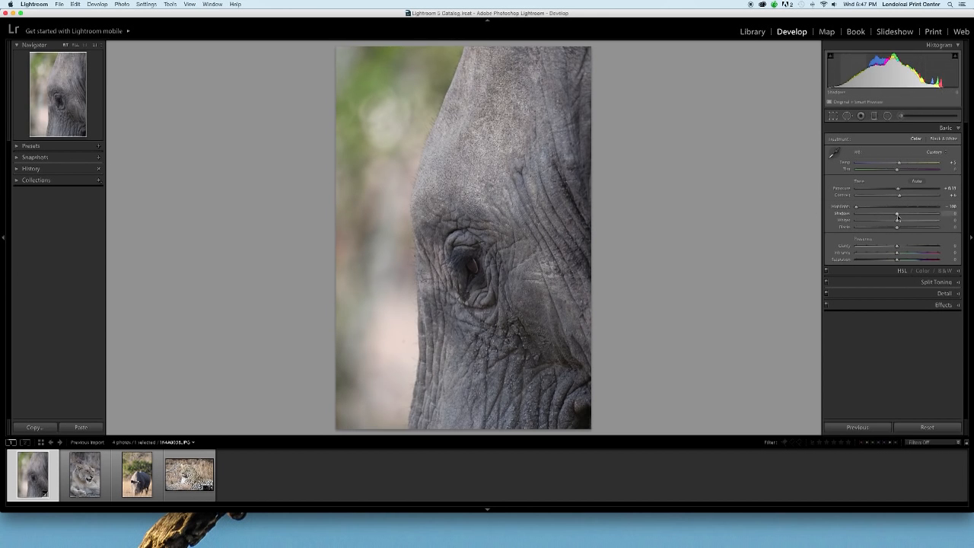
Raise the elephant photo's shadows to +100, lift the whites and deepen the blacks slightly, and set clarity to about +50
left_click_drag(896, 214, 961, 218)
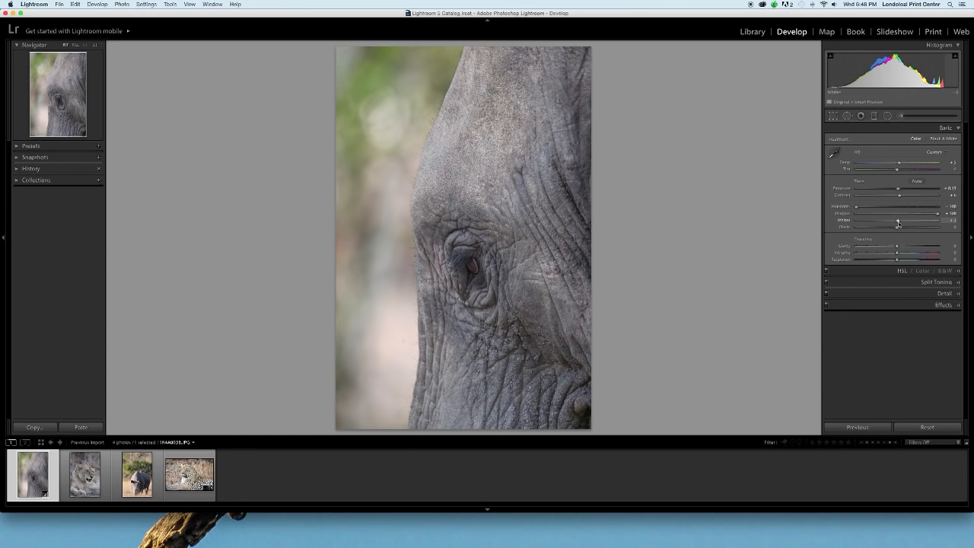
left_click_drag(898, 223, 919, 248)
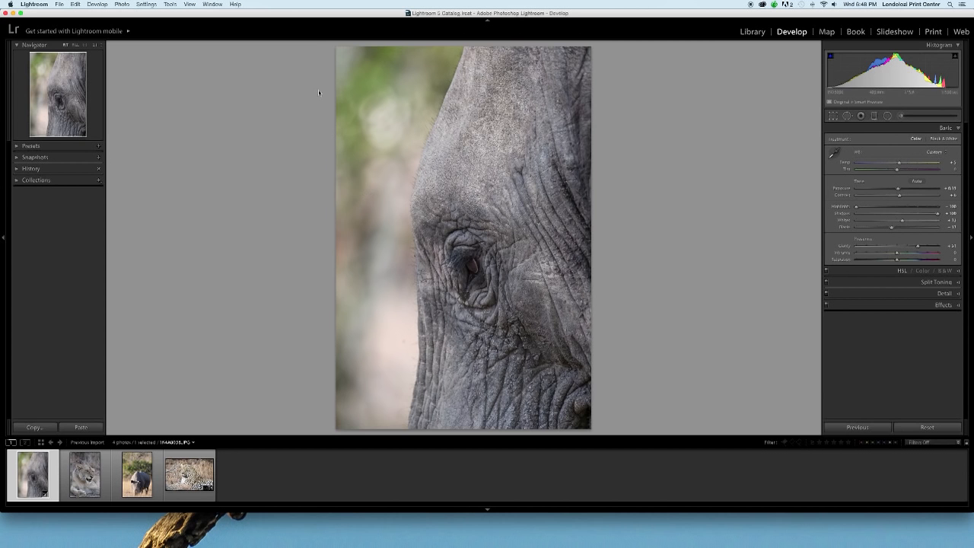
Position the magnified detail preview on the elephant's skin texture and raise the sharpening amount to about 77
left_click(949, 294)
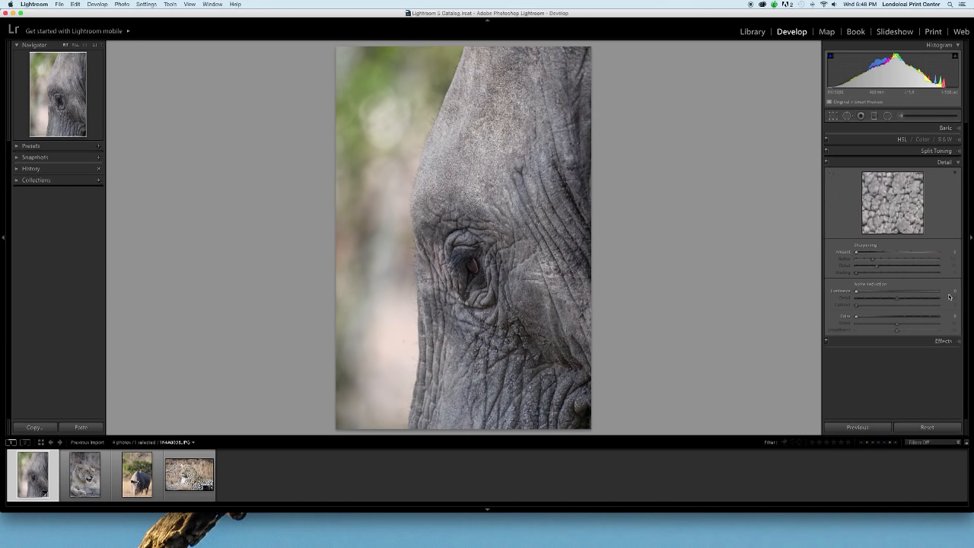
left_click(893, 222)
left_click(890, 211)
mouse_move(894, 229)
left_mouse_down()
mouse_move(904, 201)
mouse_move(920, 201)
mouse_move(885, 205)
mouse_move(905, 233)
mouse_move(899, 227)
left_mouse_up()
left_click(885, 205)
left_click(893, 194)
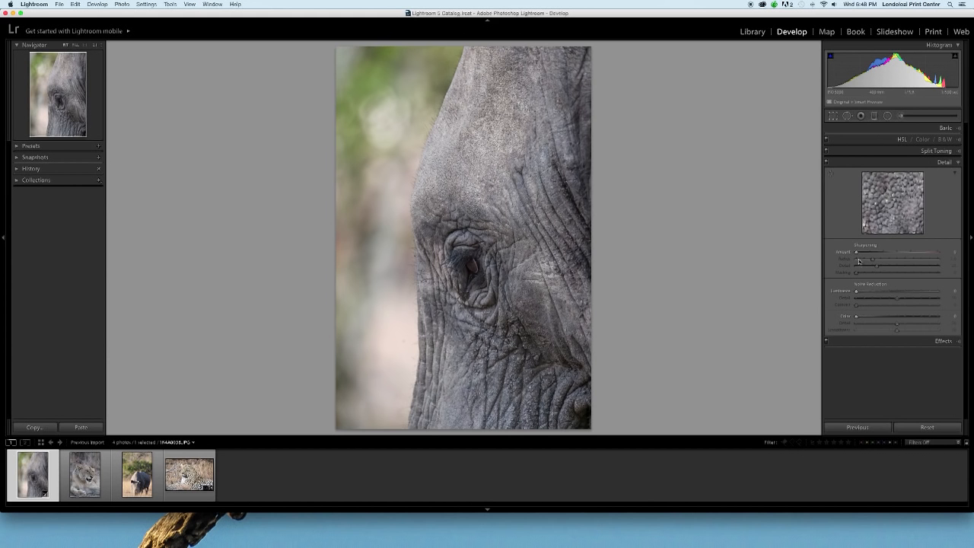
left_click_drag(857, 252, 894, 254)
left_click_drag(893, 253, 898, 254)
scroll(905, 293, "down", 1)
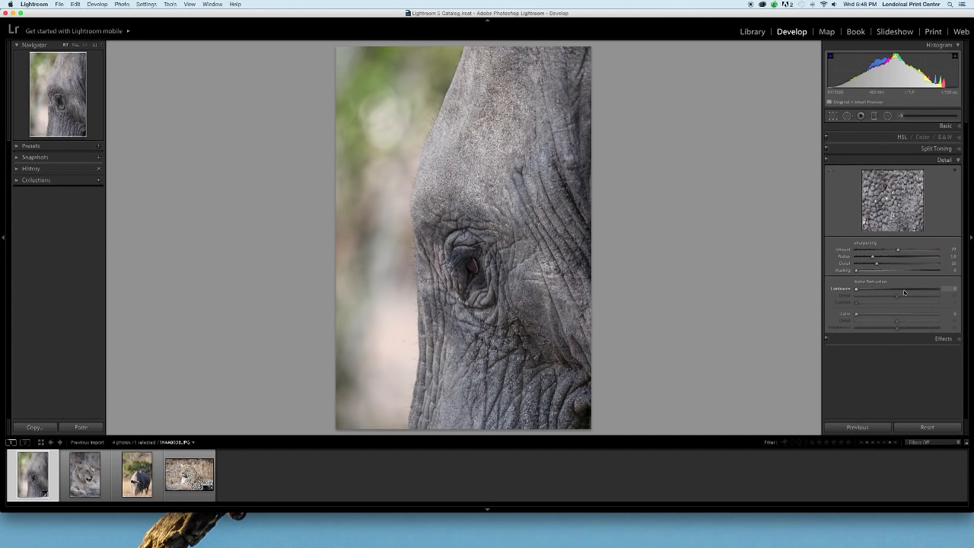
Add a subtle dark post-crop vignette to the elephant photo and set its midpoint to about 70
left_click(944, 340)
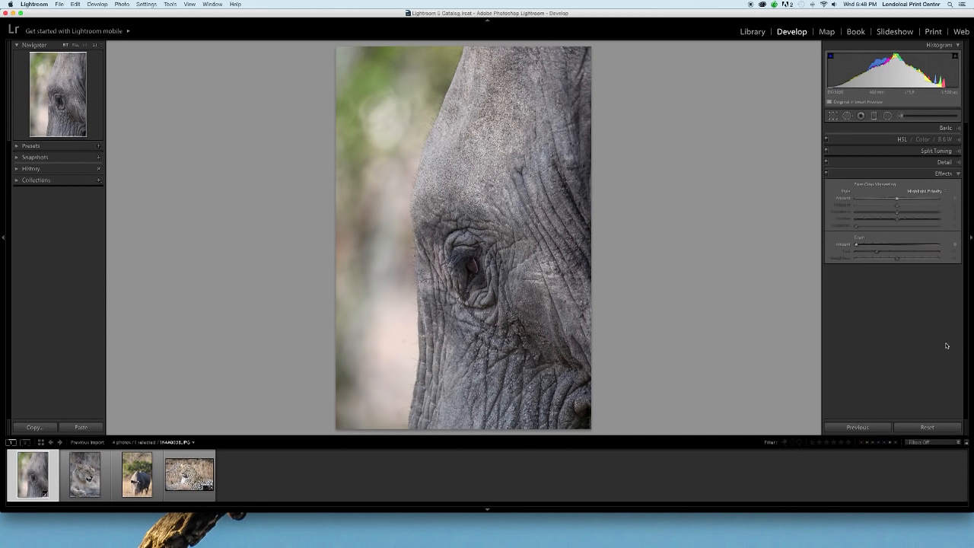
mouse_move(899, 198)
left_mouse_down()
mouse_move(886, 200)
mouse_move(913, 208)
mouse_move(888, 200)
left_mouse_up()
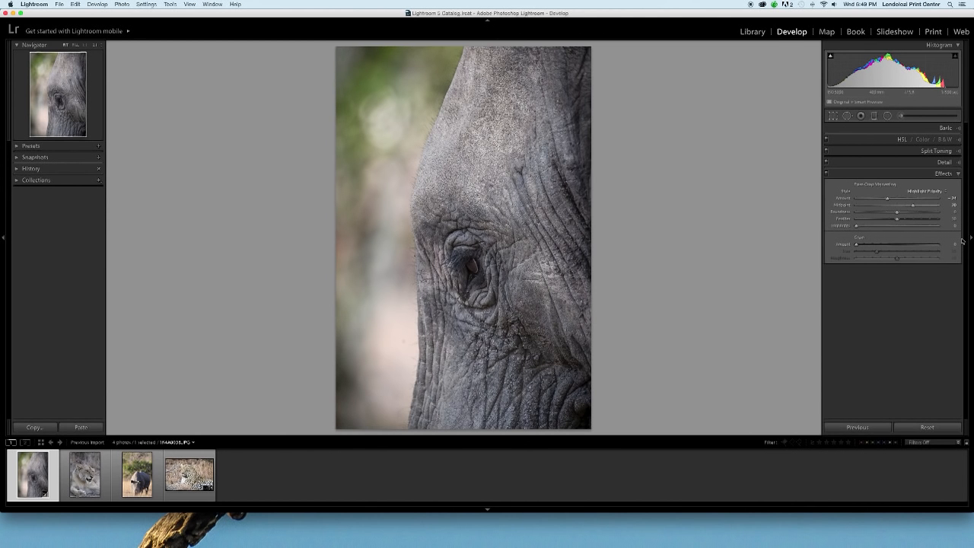
Compare the elephant photo's before and after versions side by side and return to the single view
key("y")
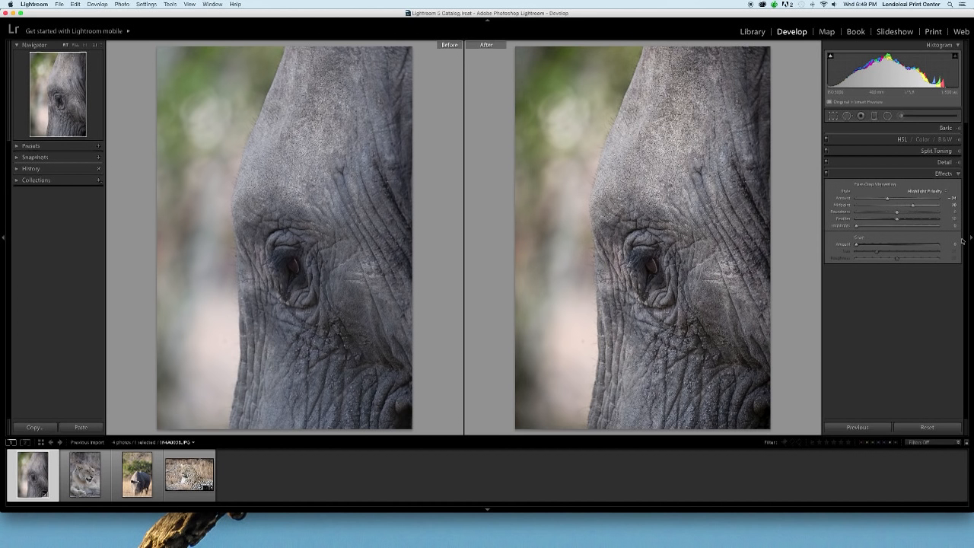
key("y")
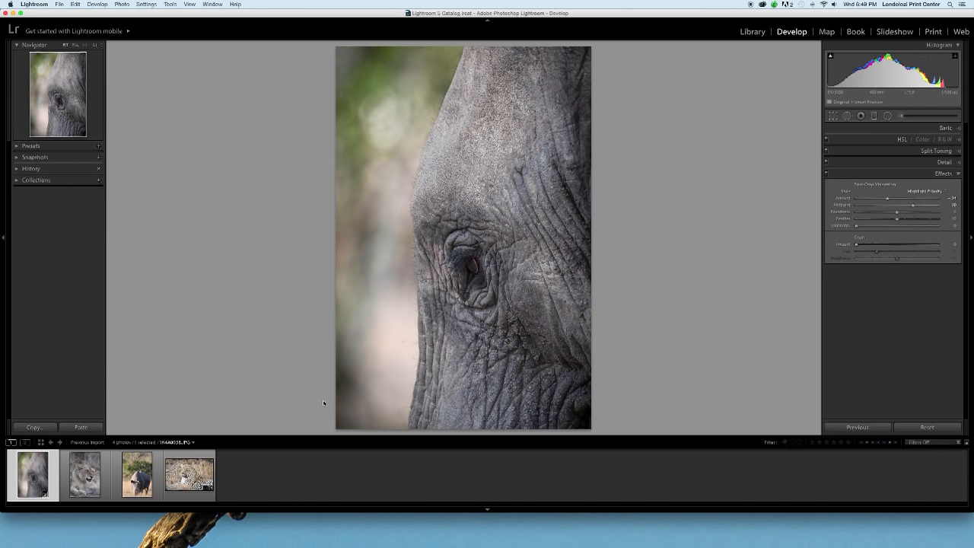
Open the lioness photo, warm its temperature to about +7, raise exposure and contrast slightly, and lower the highlights to -100
left_click(94, 478)
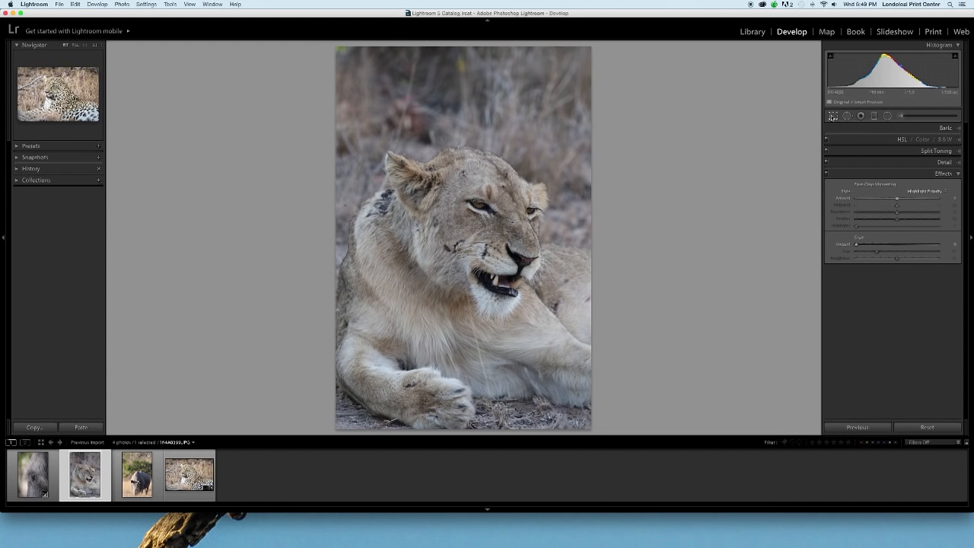
left_click(832, 115)
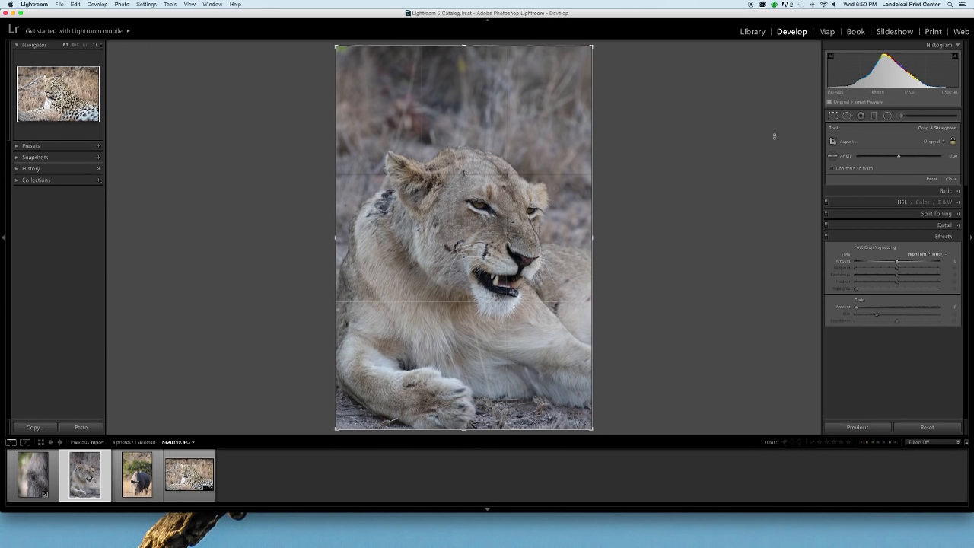
left_click(834, 117)
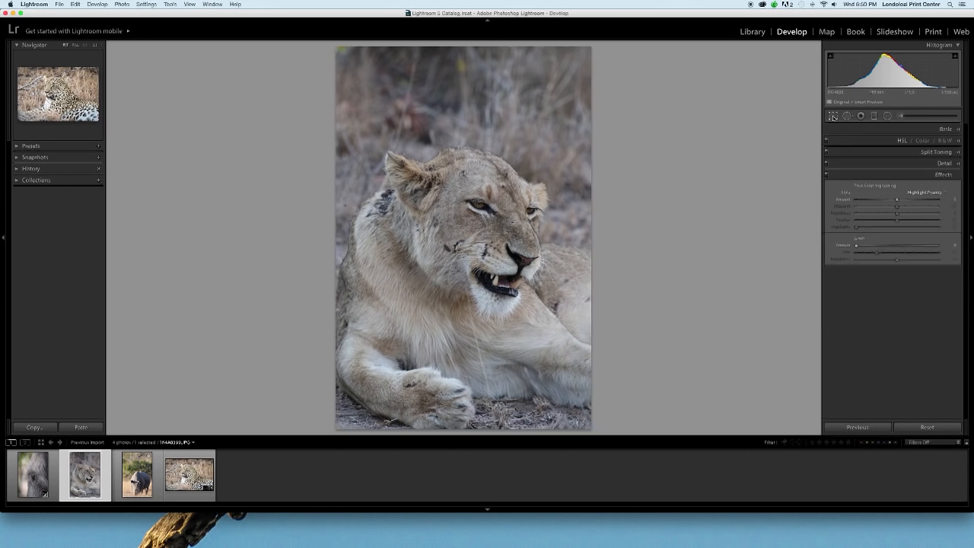
left_click(948, 128)
left_click_drag(898, 163, 785, 208)
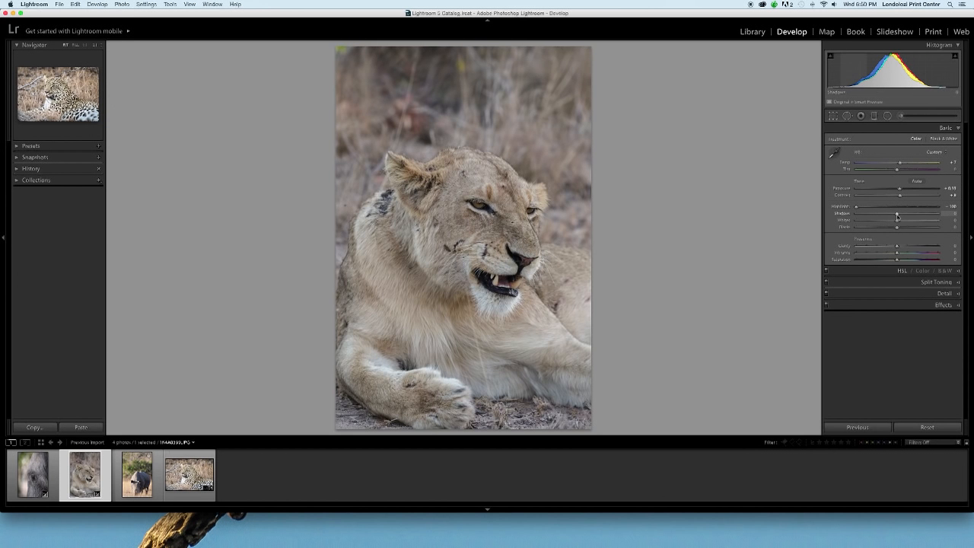
Raise the lioness photo's shadows to +100, lift the whites and deepen the blacks slightly, and set clarity to about +25
left_click_drag(897, 217, 939, 217)
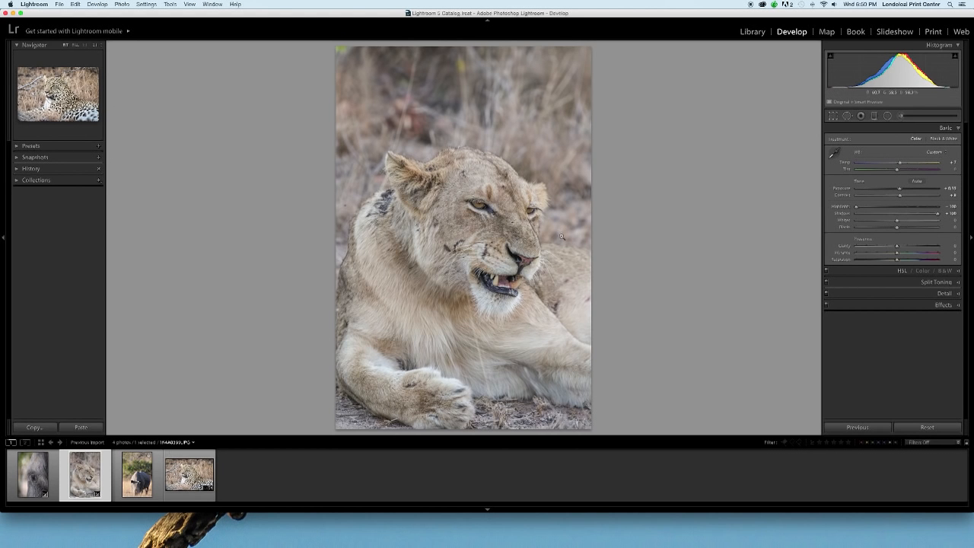
left_click_drag(897, 220, 941, 252)
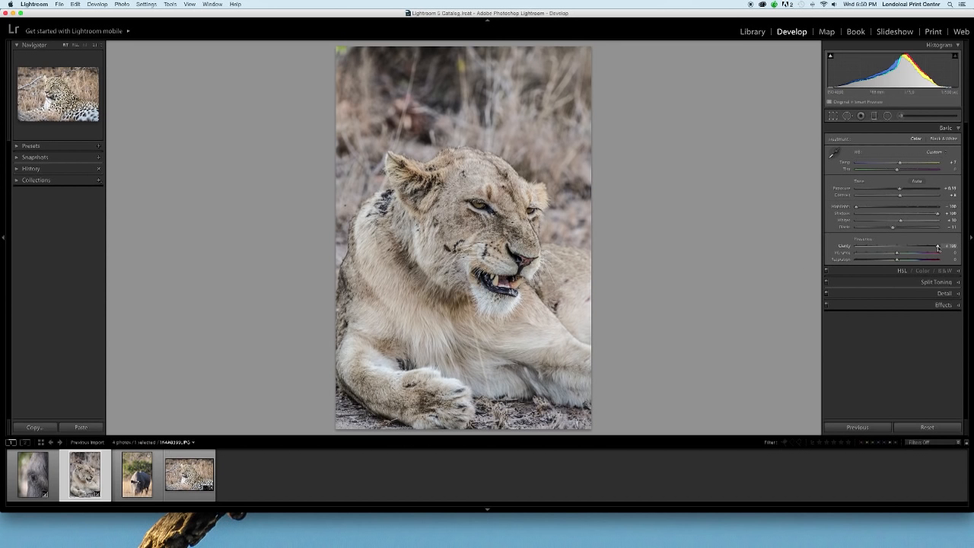
left_click_drag(938, 248, 907, 248)
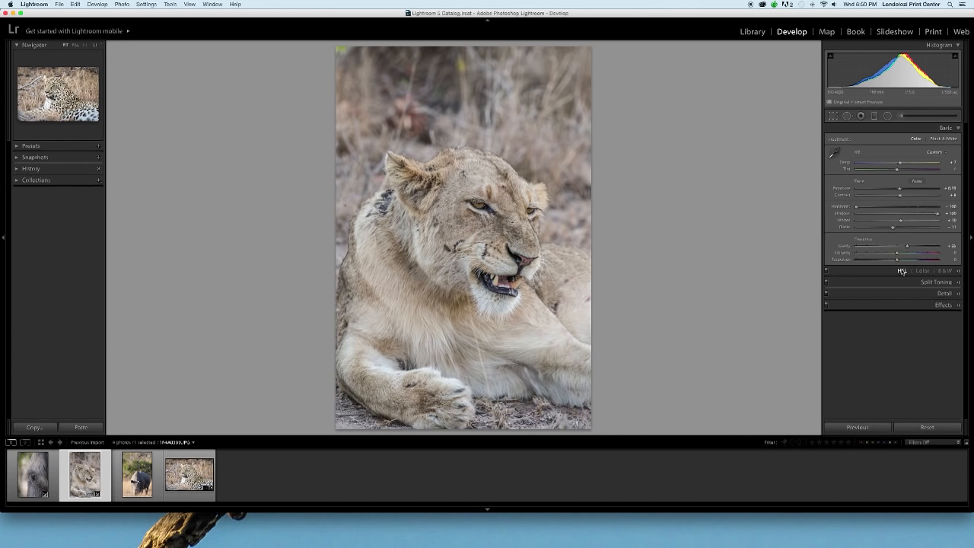
Increase the lioness photo's orange saturation to about +10 and its yellow saturation by a slightly larger amount
left_click(902, 270)
mouse_move(898, 176)
left_mouse_down()
mouse_move(900, 185)
mouse_move(902, 176)
left_mouse_up()
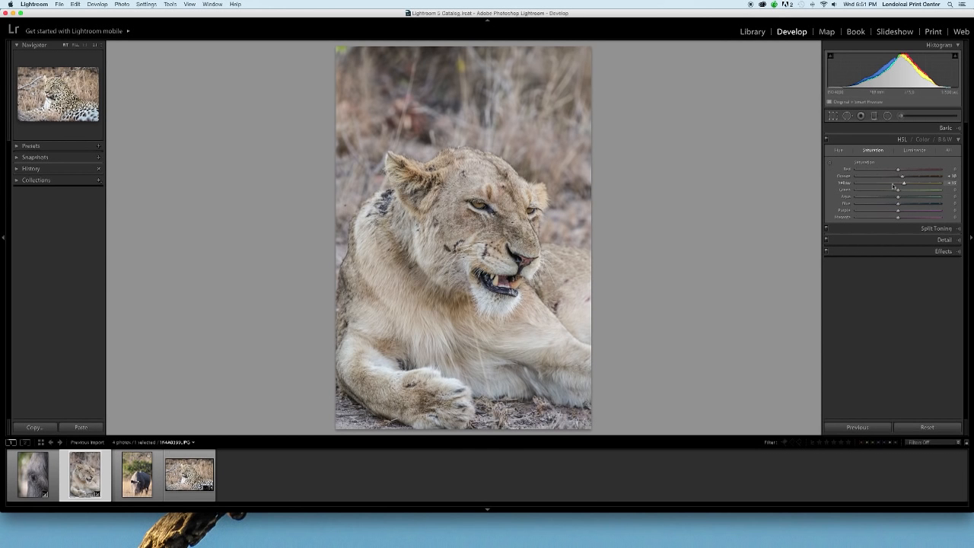
Position the magnified detail preview on the lioness's eye and raise the sharpening amount to about 60
left_click(944, 239)
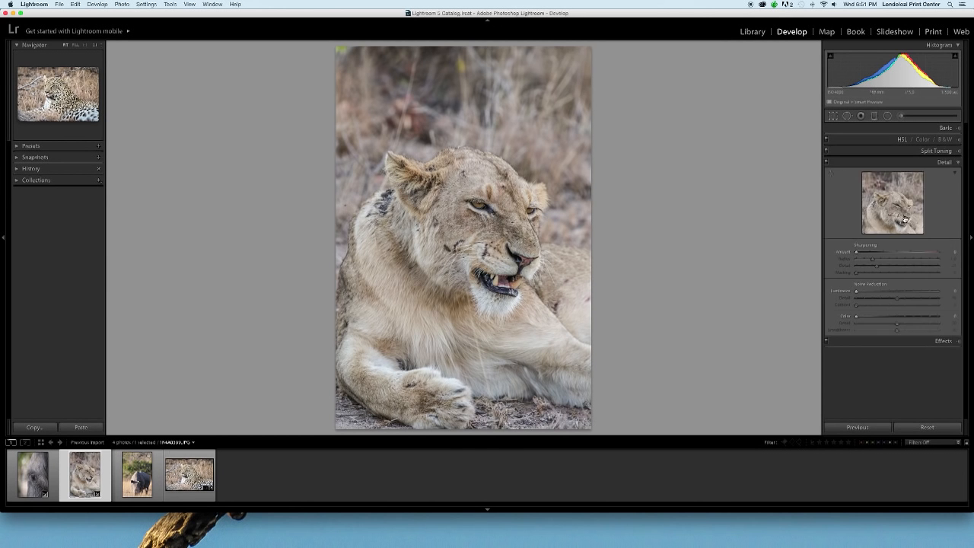
left_click(900, 205)
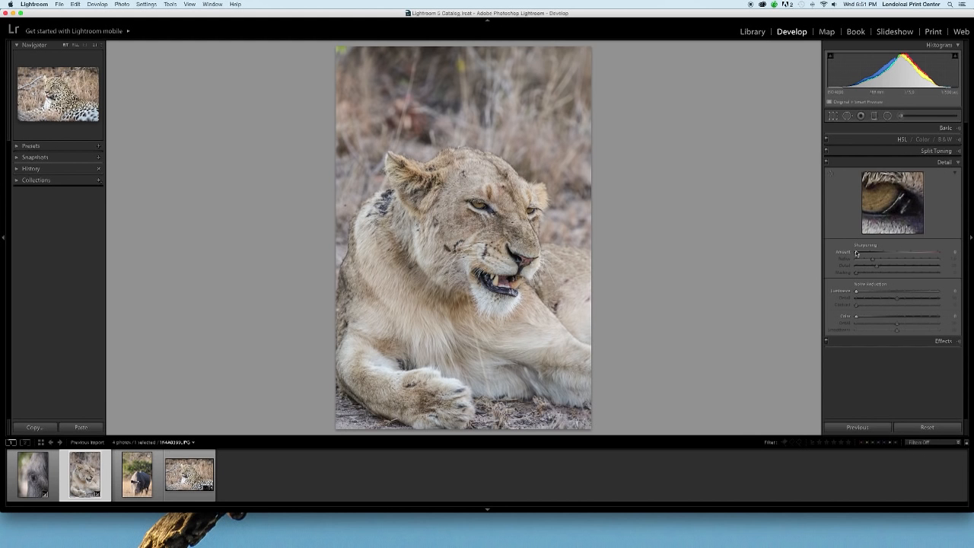
left_click_drag(864, 254, 889, 252)
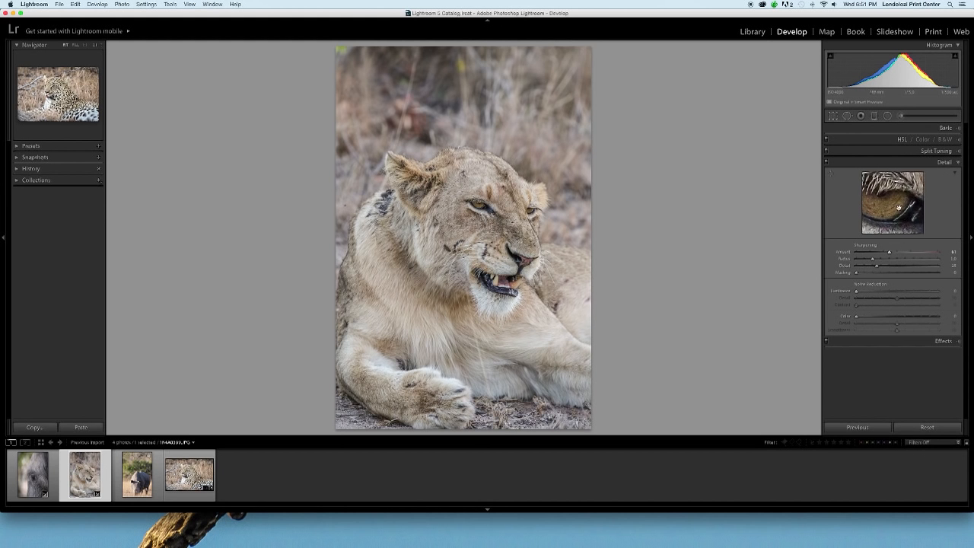
left_click_drag(899, 208, 896, 226)
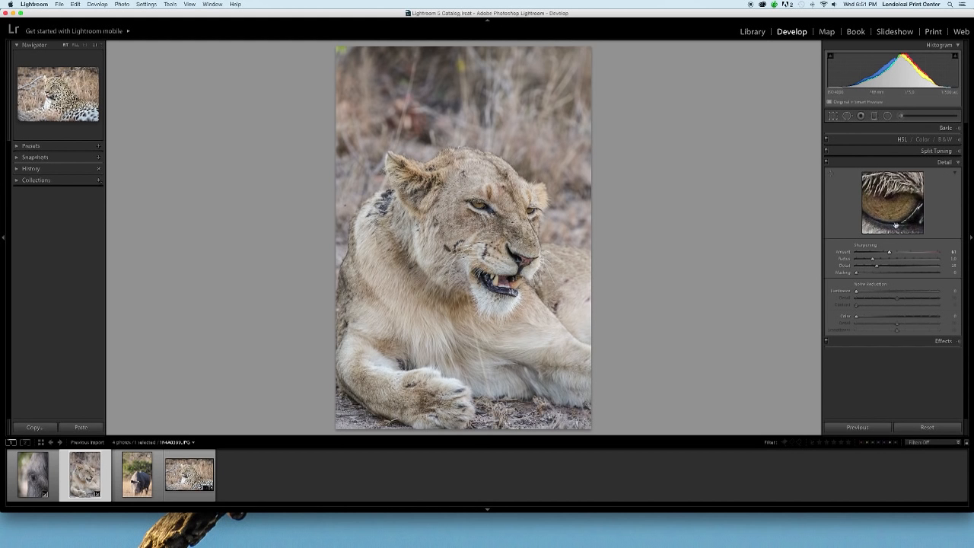
Add a subtle dark post-crop vignette of about -25 to the lioness photo with a midpoint of about 61
left_click(944, 341)
mouse_move(897, 200)
left_mouse_down()
mouse_move(905, 205)
mouse_move(887, 199)
left_mouse_up()
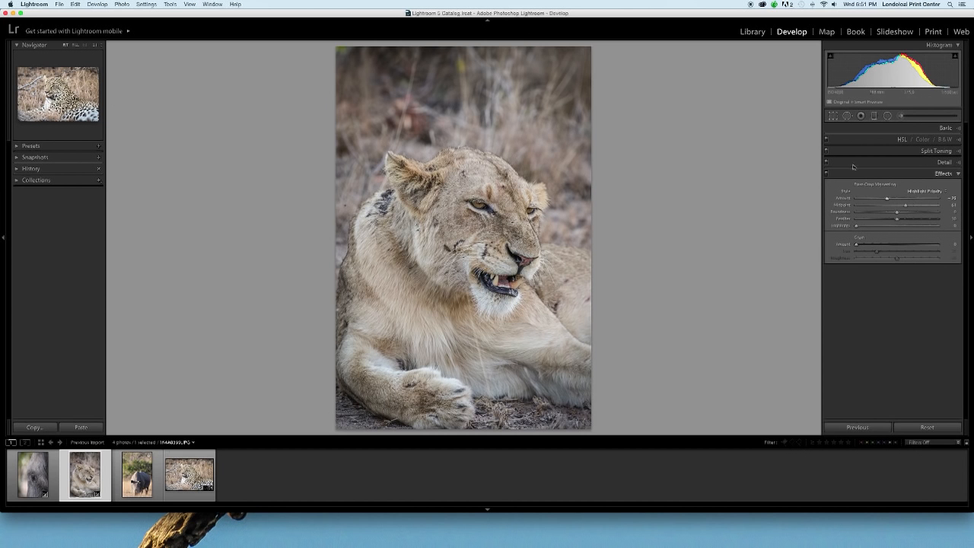
Zoom in on the lioness's nearer eye and paint its iris with the Iris Enhance adjustment brush, checking coverage with the mask overlay
left_click(902, 115)
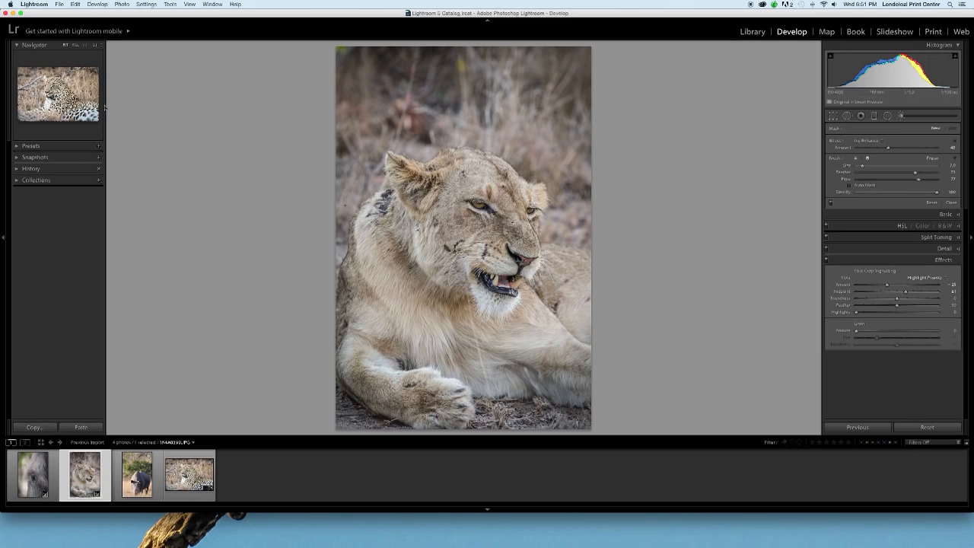
left_click(50, 107)
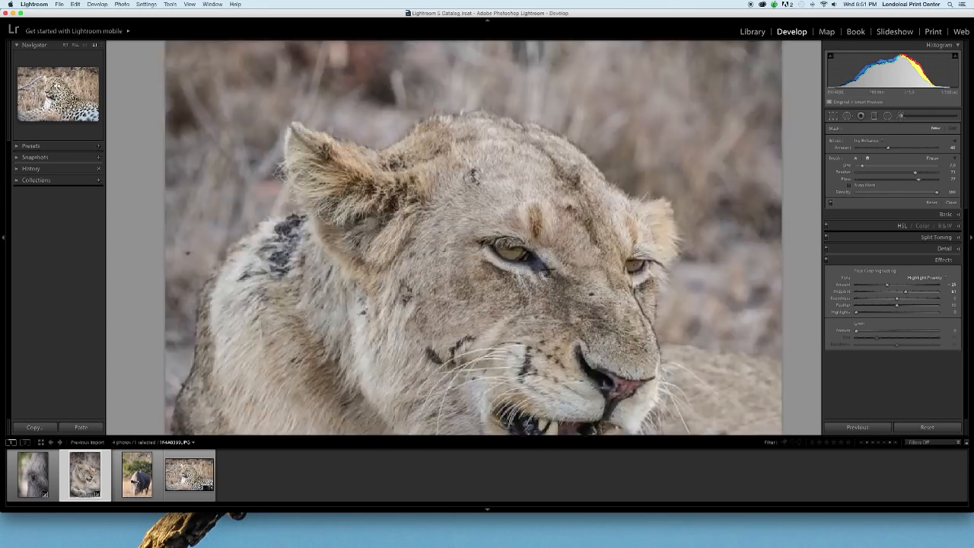
left_click_drag(55, 88, 62, 89)
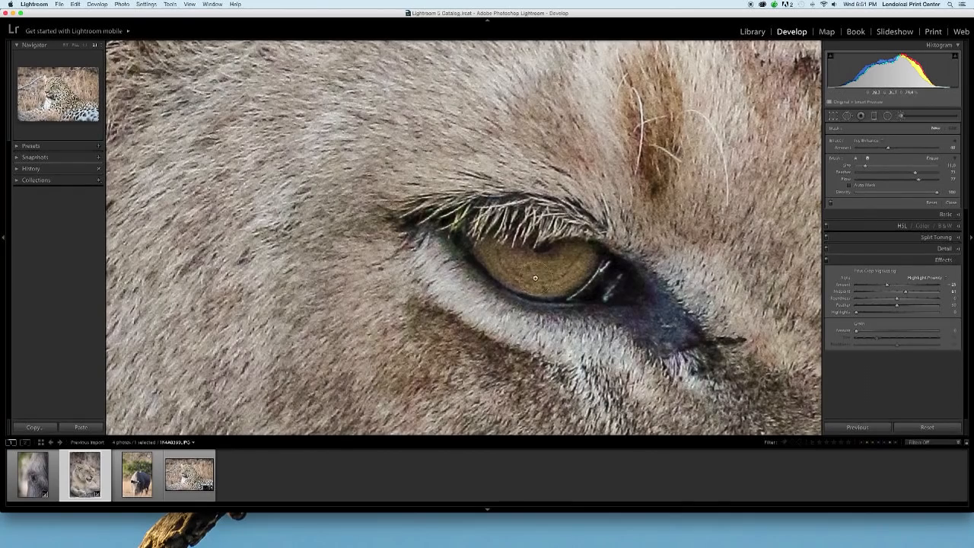
scroll(539, 277, "up", 4)
mouse_move(540, 268)
left_mouse_down()
mouse_move(579, 260)
mouse_move(514, 258)
mouse_move(491, 247)
mouse_move(561, 286)
left_mouse_up()
key("o")
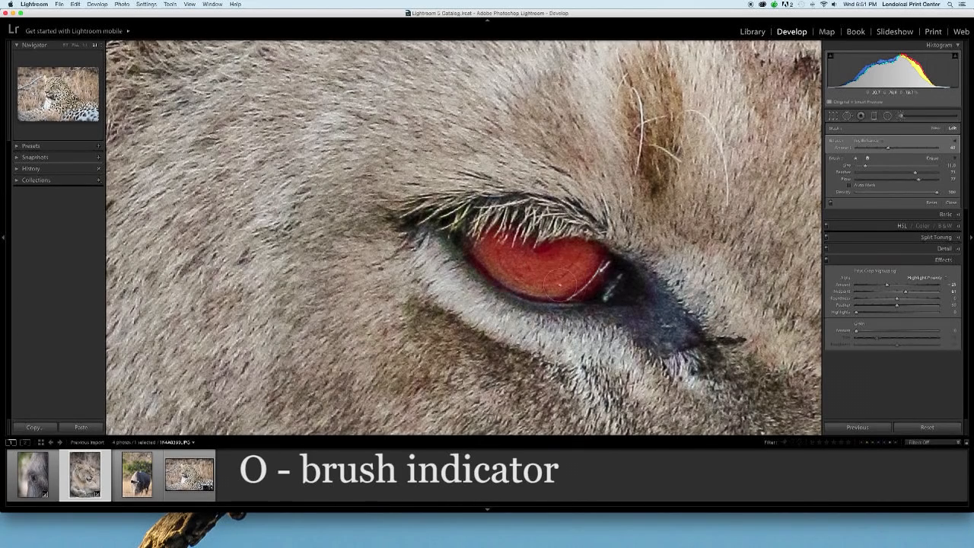
Paint the iris of the lioness's other eye with a smaller Iris Enhance brush and return to the full photo view
mouse_move(61, 89)
left_mouse_down()
mouse_move(79, 97)
mouse_move(80, 88)
left_mouse_up()
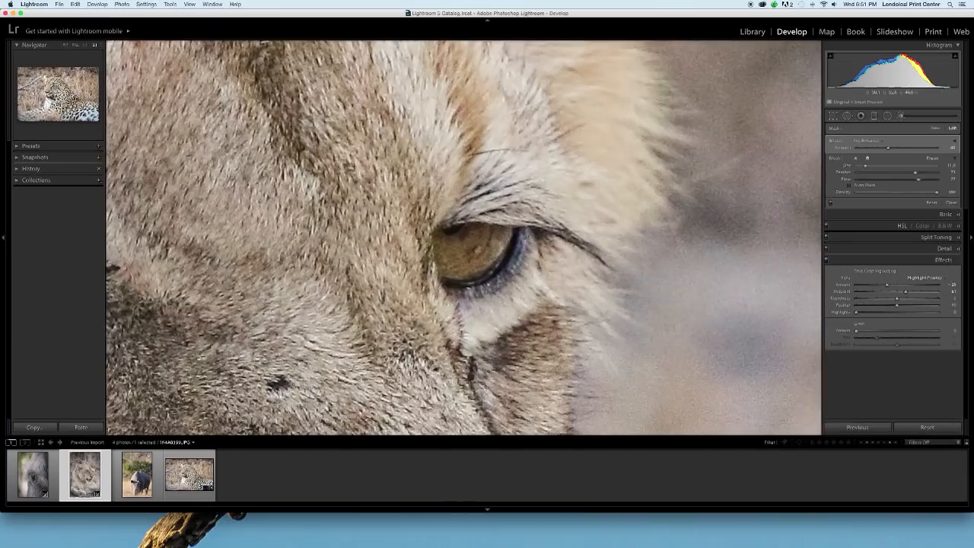
key("bracketleft")
key("bracketleft")
key("bracketleft")
mouse_move(455, 256)
left_mouse_down()
mouse_move(471, 261)
mouse_move(494, 240)
mouse_move(468, 242)
mouse_move(455, 250)
mouse_move(503, 245)
left_mouse_up()
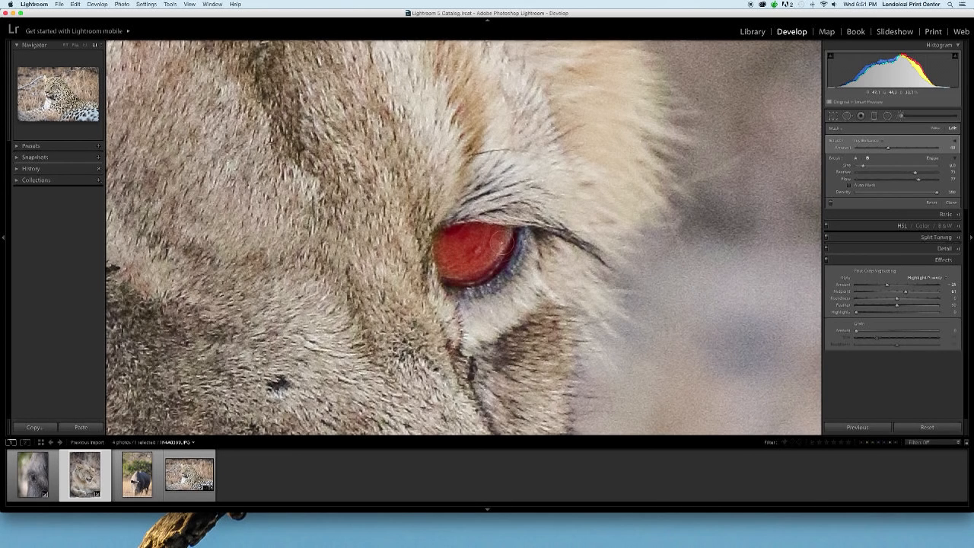
left_click_drag(79, 89, 81, 95)
key("z")
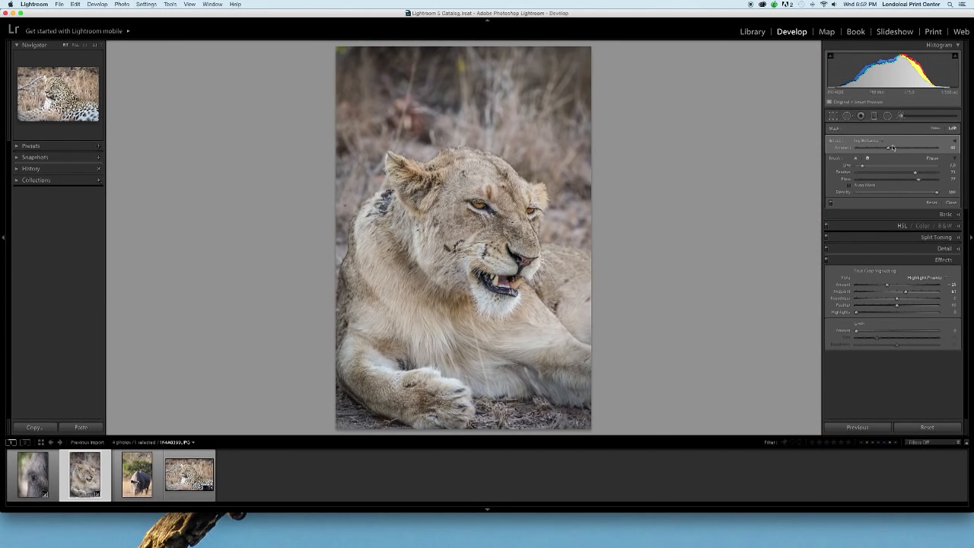
Raise the eye enhancement amount slightly, compare the lioness photo before and after, and close the adjustment brush
left_click_drag(889, 149, 894, 149)
key("y")
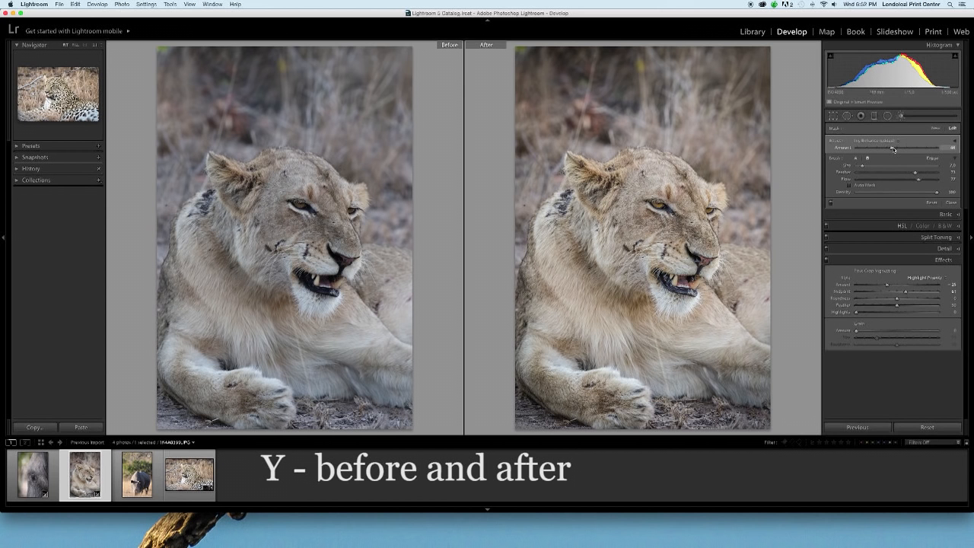
key("y")
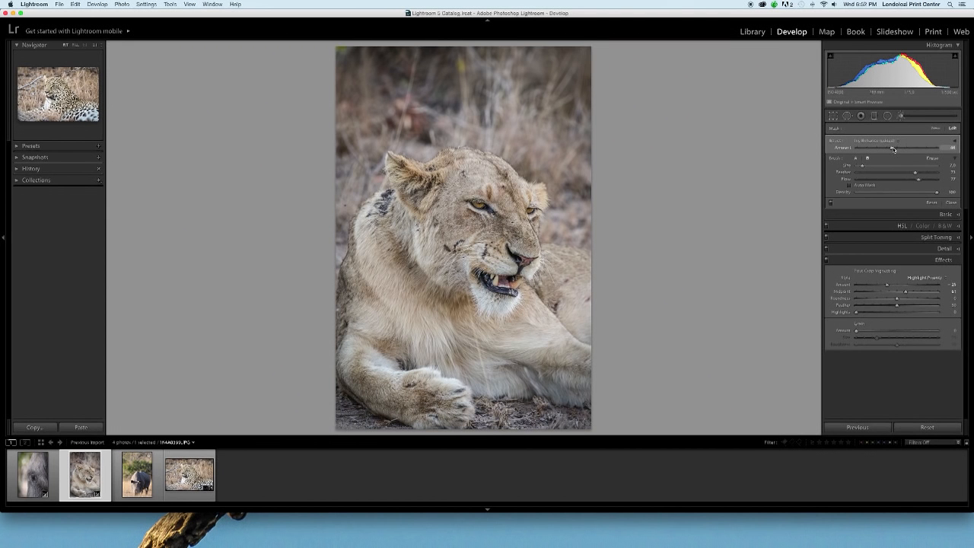
left_click(956, 203)
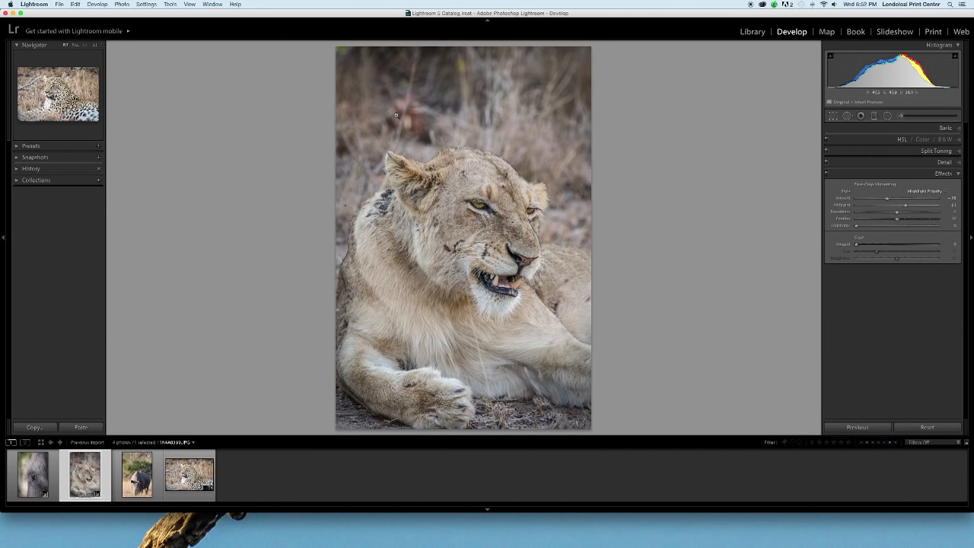